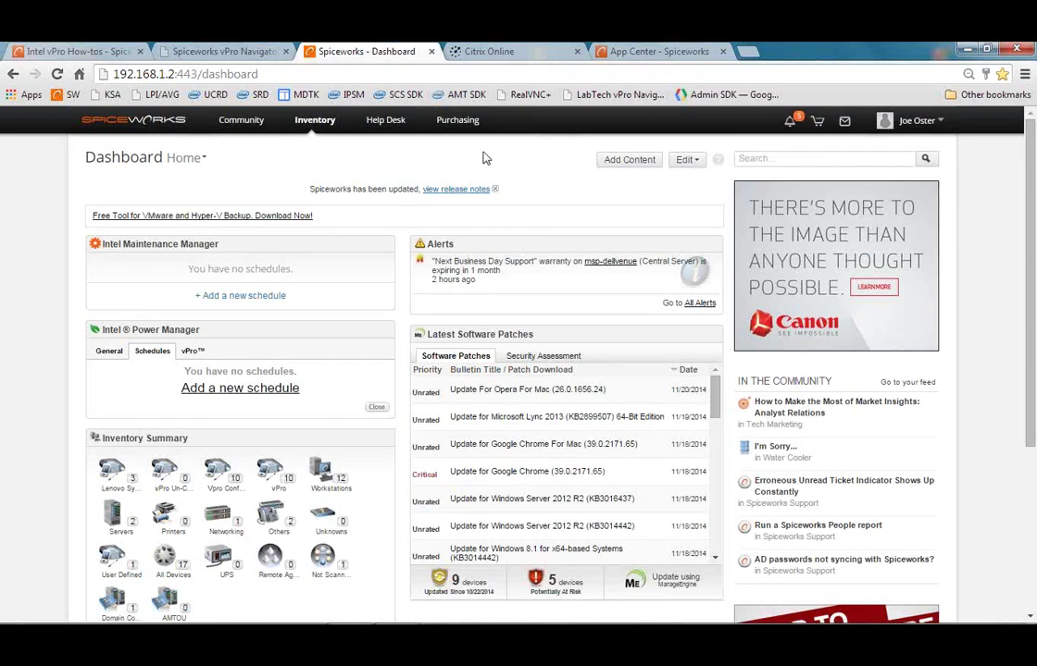
Step: Switch to the Intel vPro Navigator guide and look through its Overview page, including the Discover, Provision and Use topics
click(234, 55)
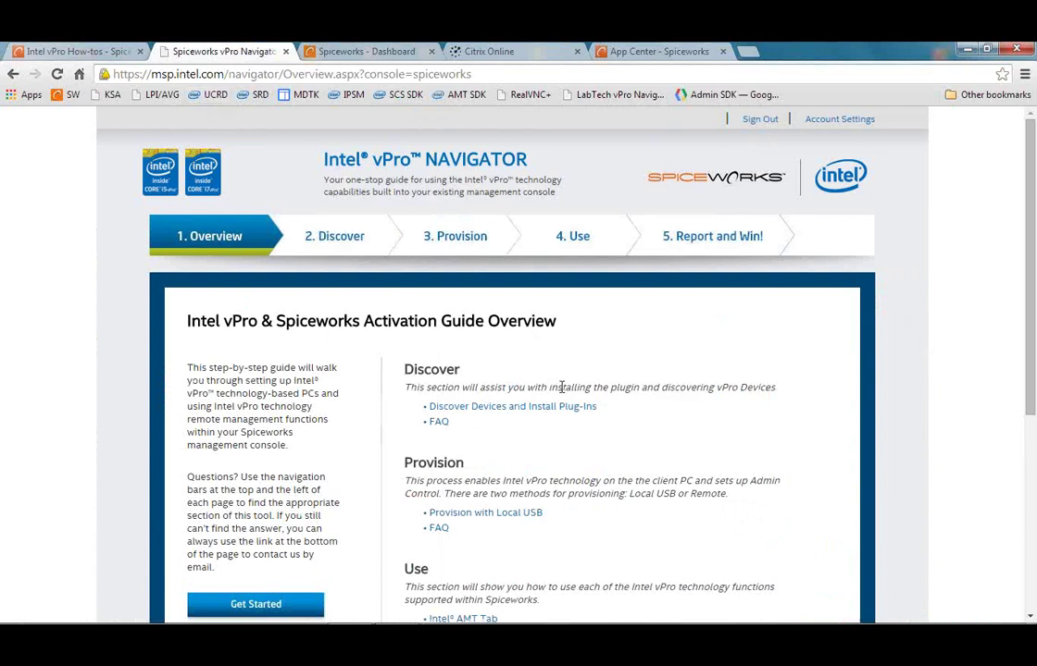
scroll(560, 488, down, 1)
scroll(560, 489, down, 3)
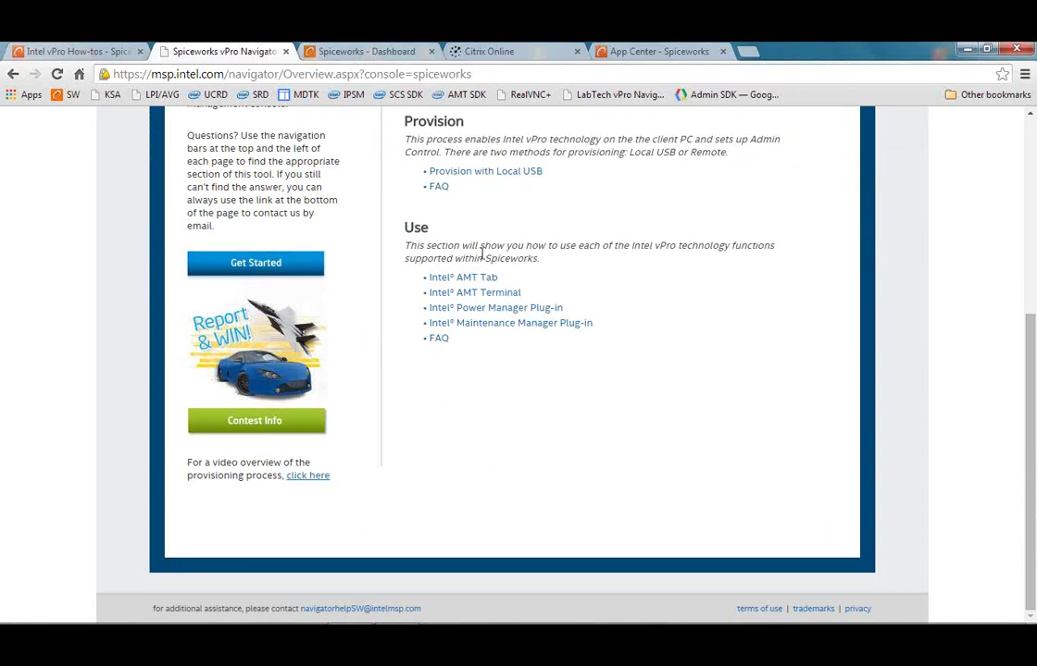
scroll(497, 328, up, 3)
scroll(497, 330, up, 3)
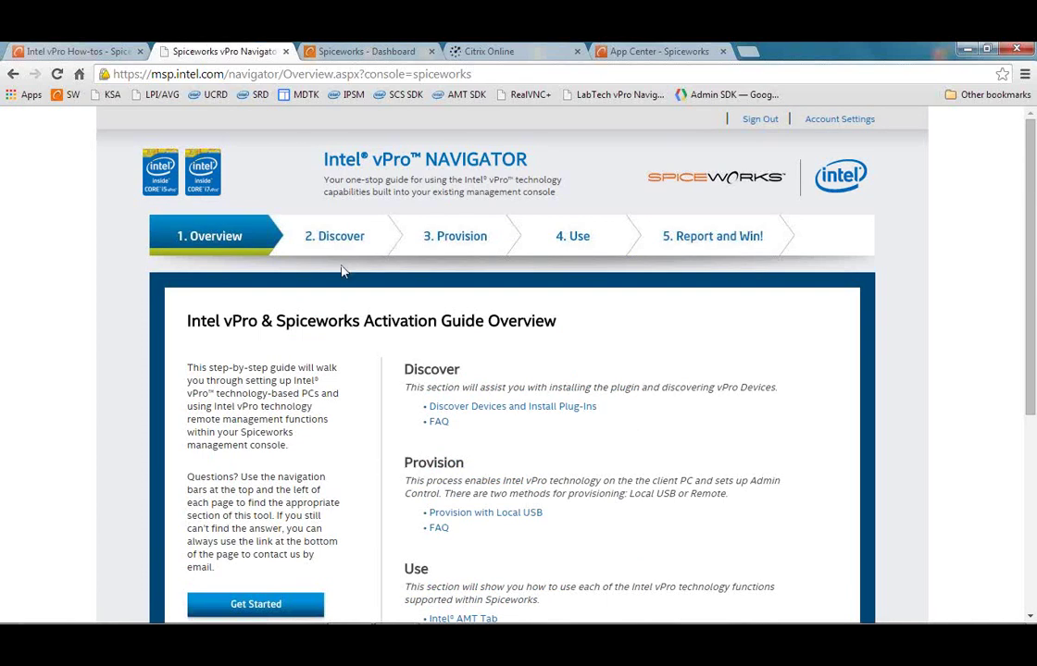
Step: Look at the guide's Discover, Provision and Use sections in turn
click(357, 239)
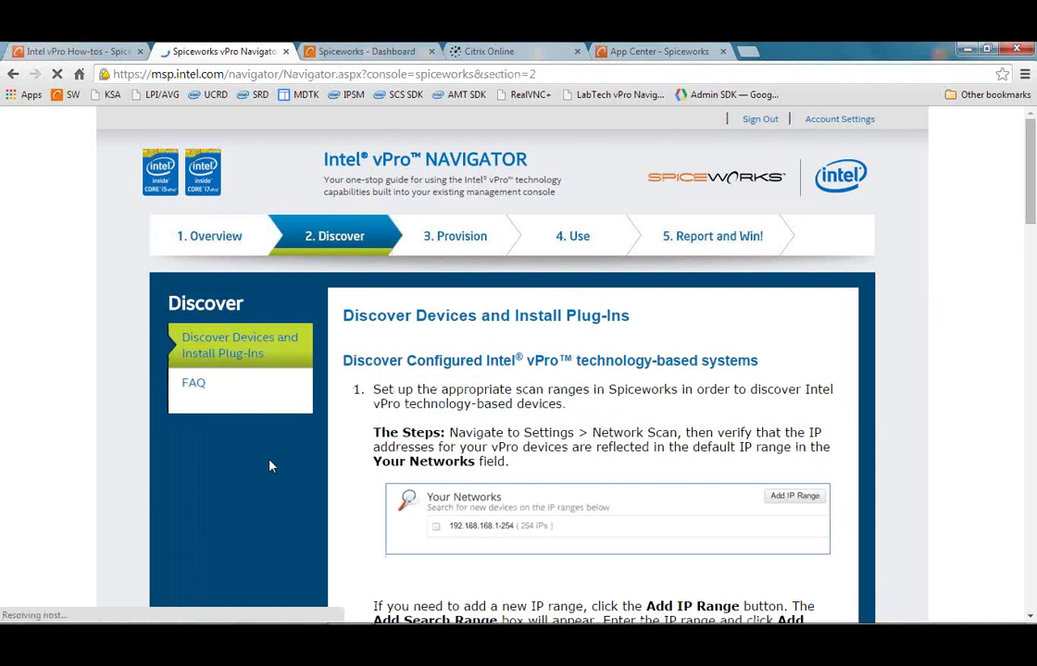
click(472, 235)
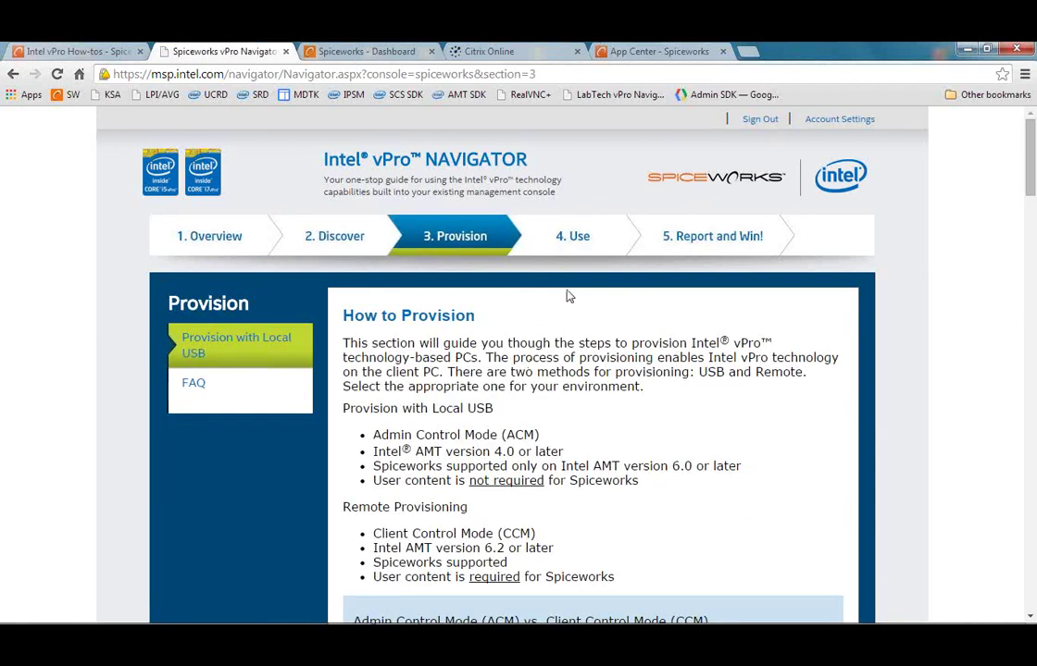
click(585, 246)
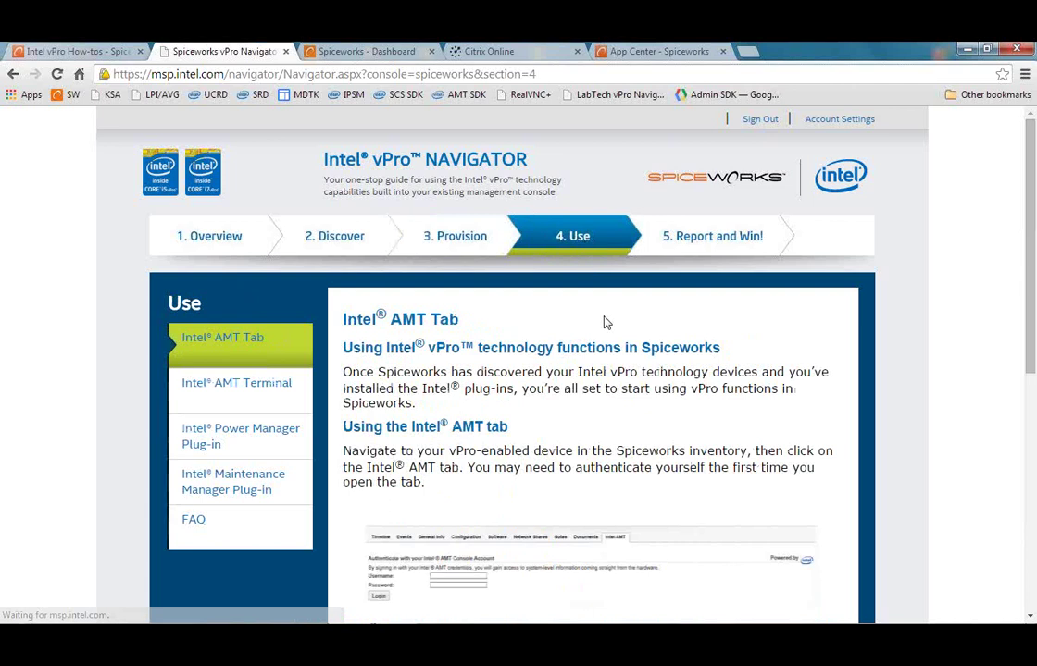
Step: Revisit the guide's Discover section, and look over the FAQ in the Provision section
click(332, 235)
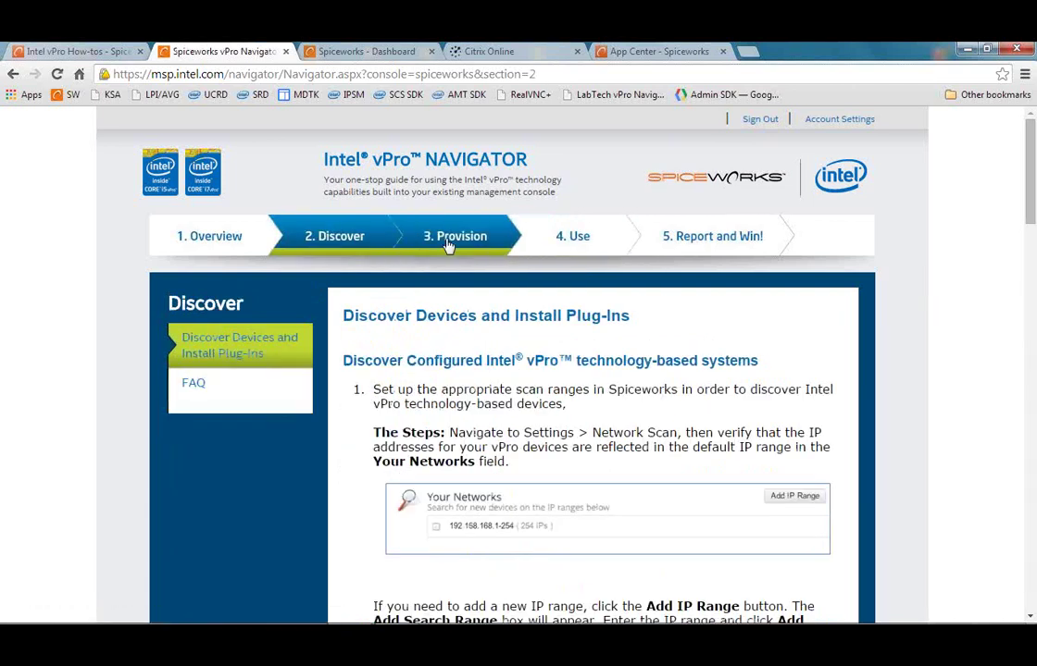
click(448, 240)
click(199, 387)
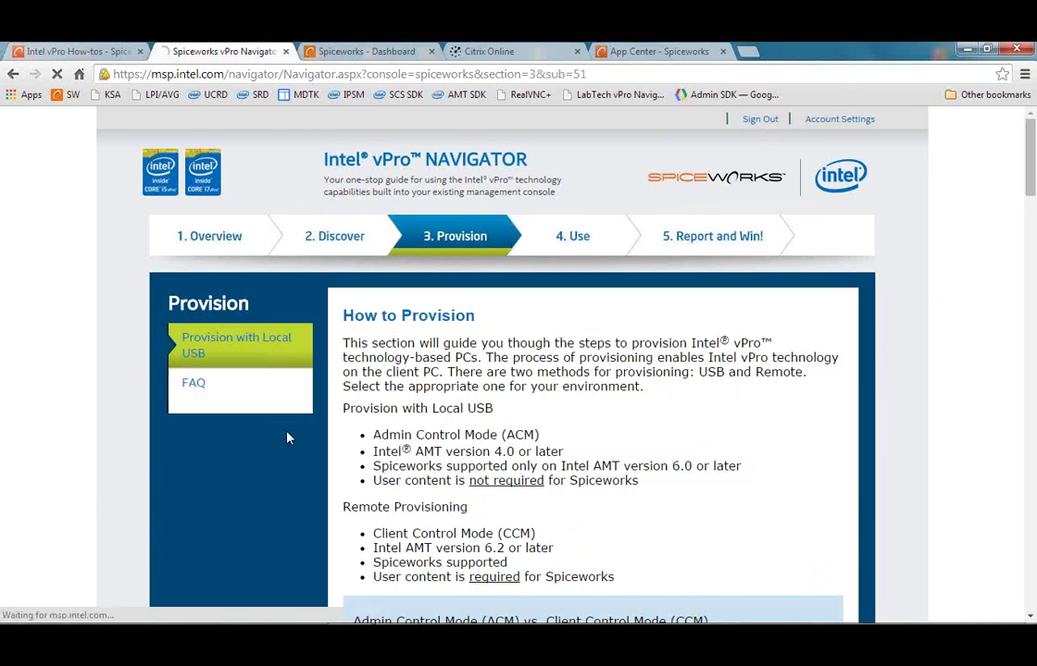
scroll(507, 485, down, 1)
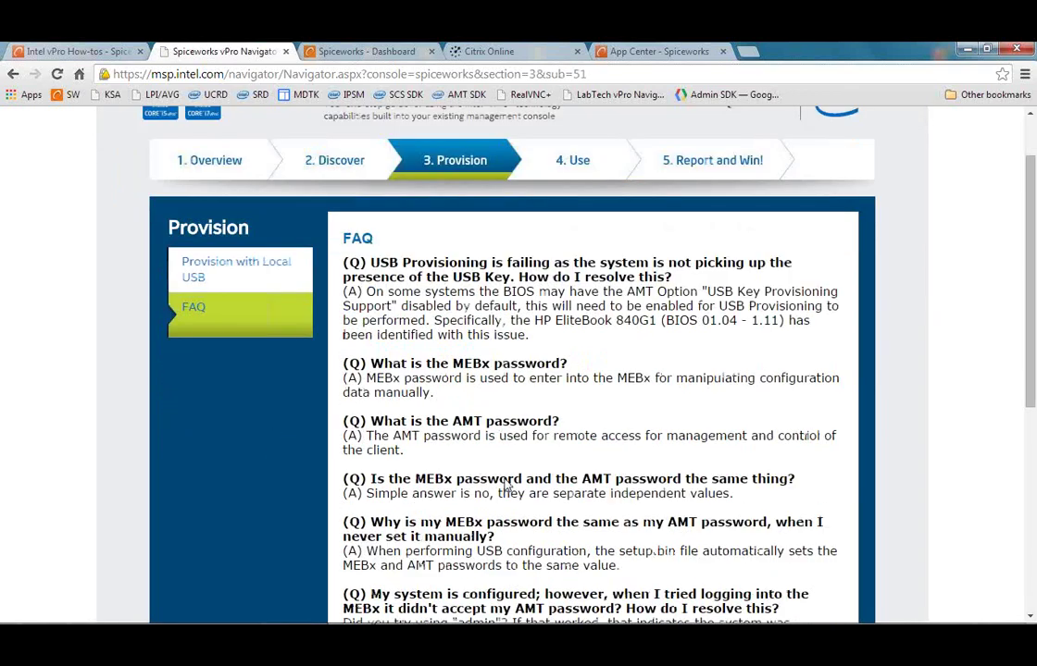
scroll(508, 408, up, 1)
Step: Look over the FAQ in the guide's Use section
click(567, 236)
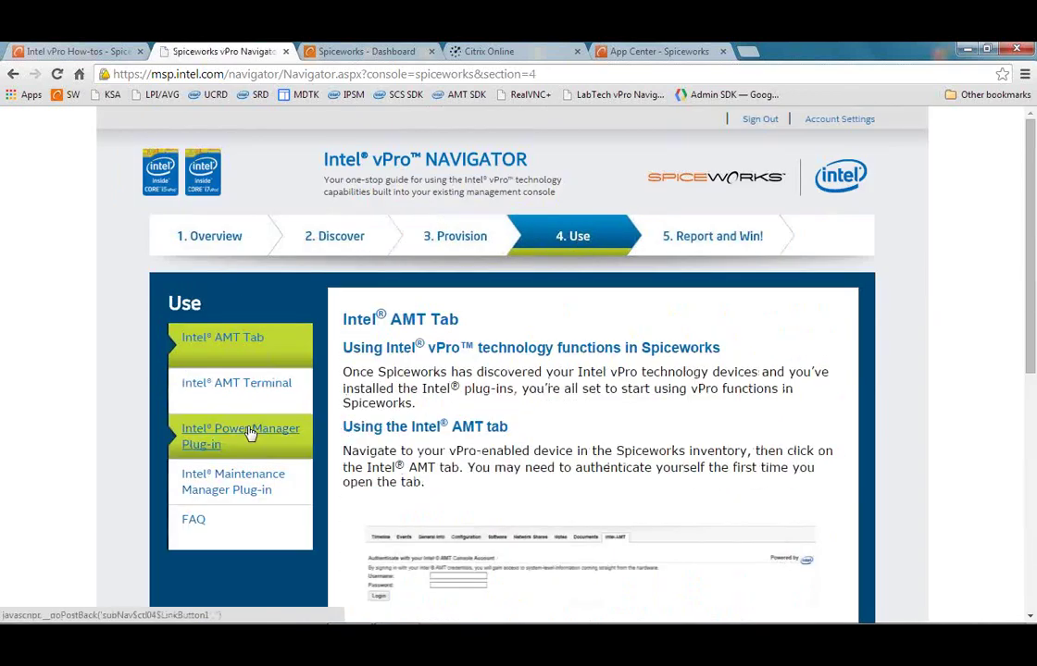
click(217, 526)
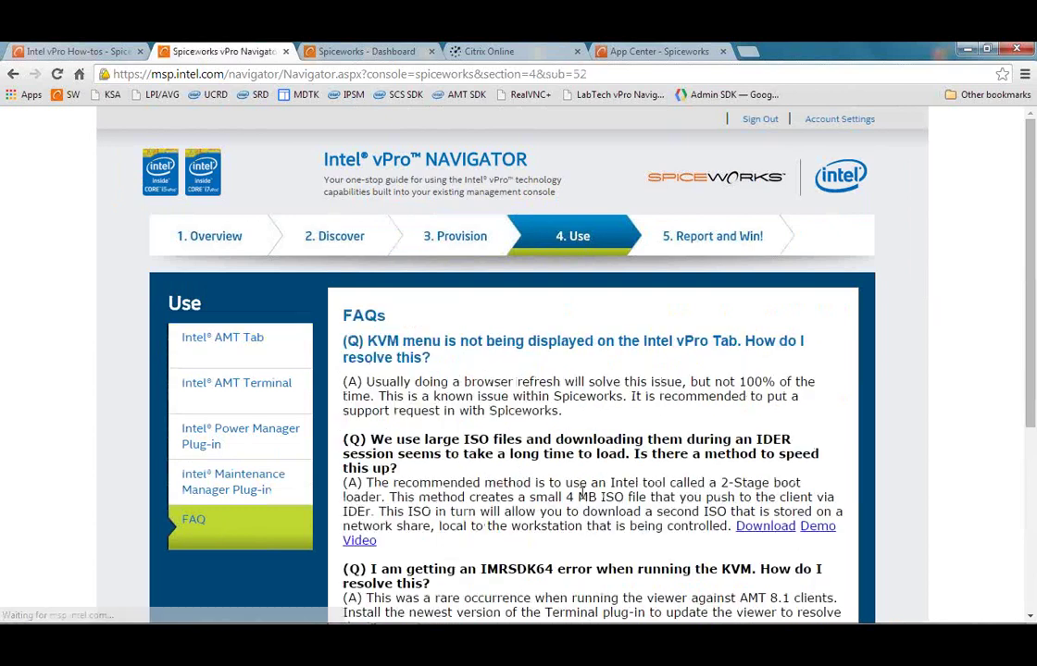
scroll(485, 482, down, 2)
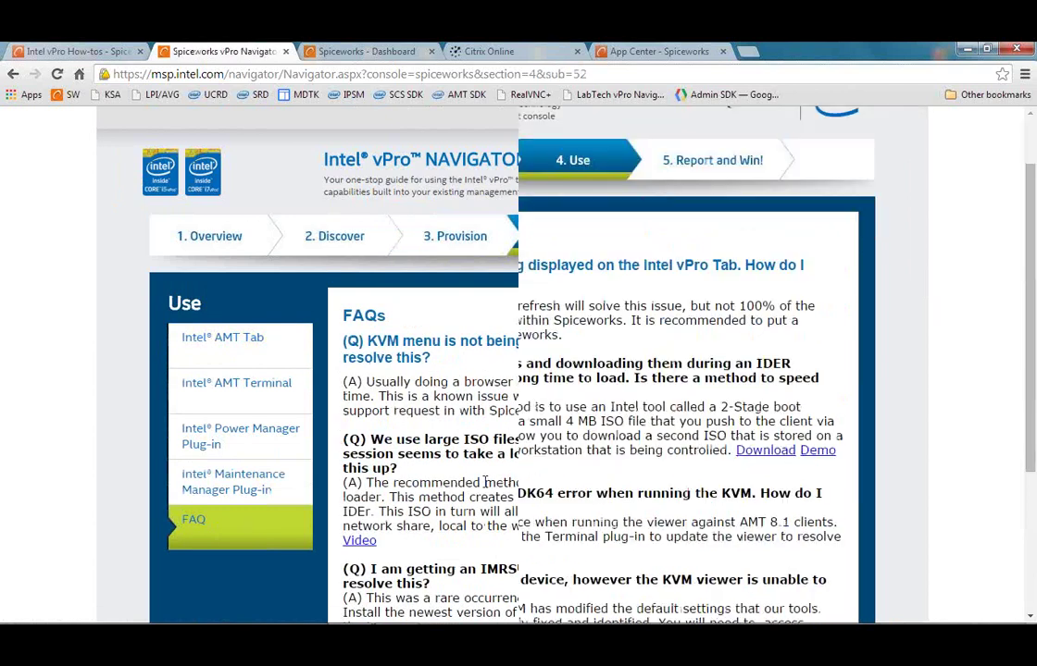
scroll(485, 488, up, 2)
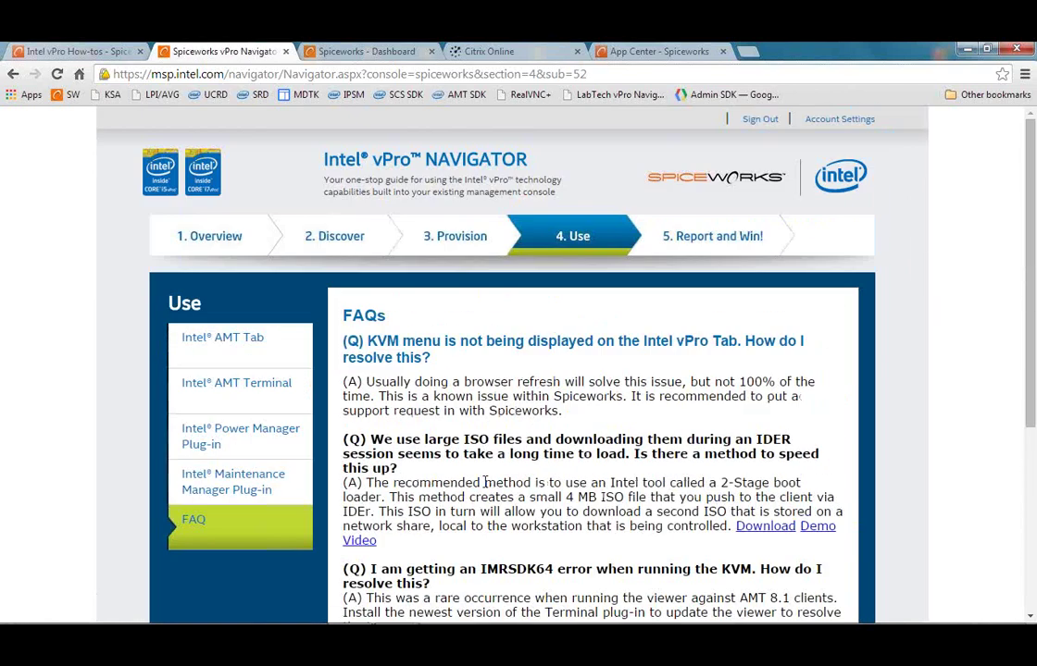
Step: View the Discover section's FAQ on which plug-ins to install, and close the vPro Navigator guide
click(338, 239)
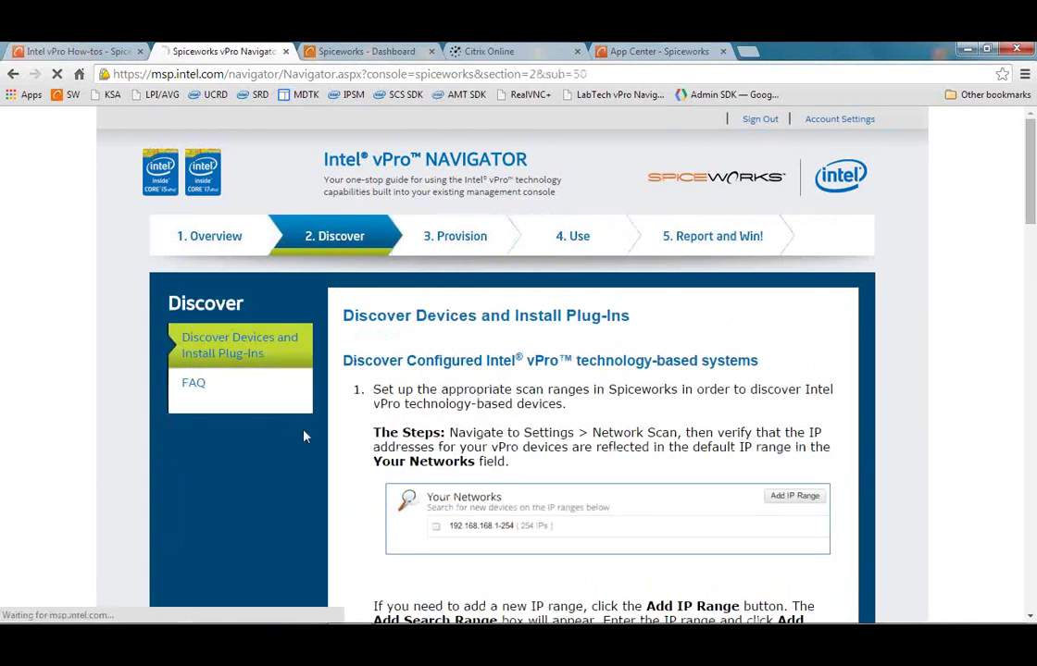
click(199, 382)
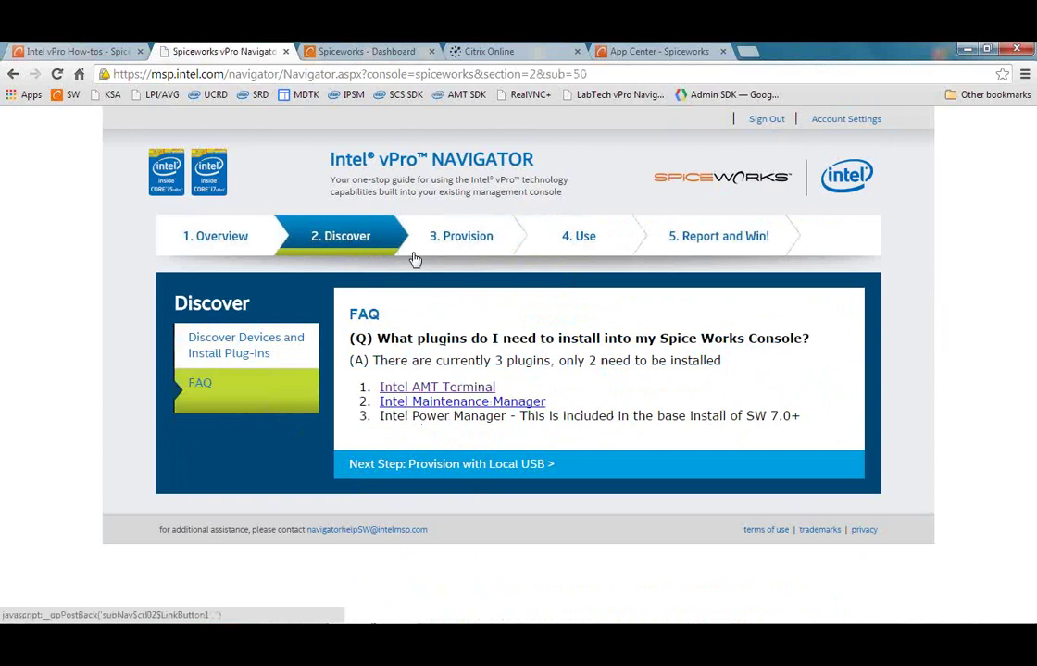
click(286, 52)
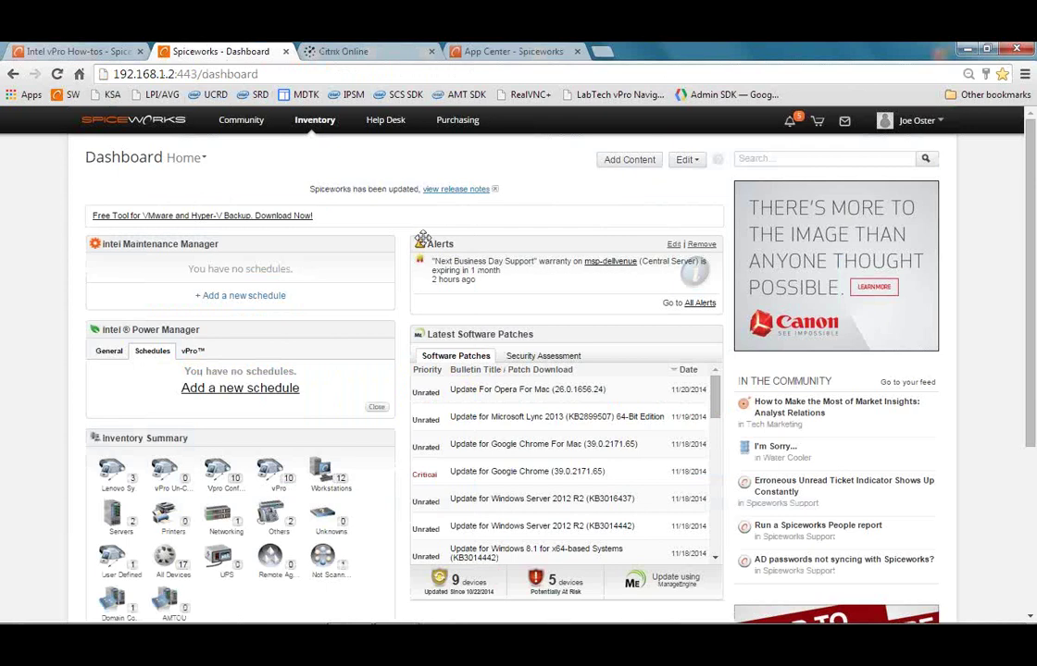
Step: Review the App Center search results for "intel" to examine the available Intel plug-ins, and close that page
click(507, 54)
scroll(481, 306, down, 3)
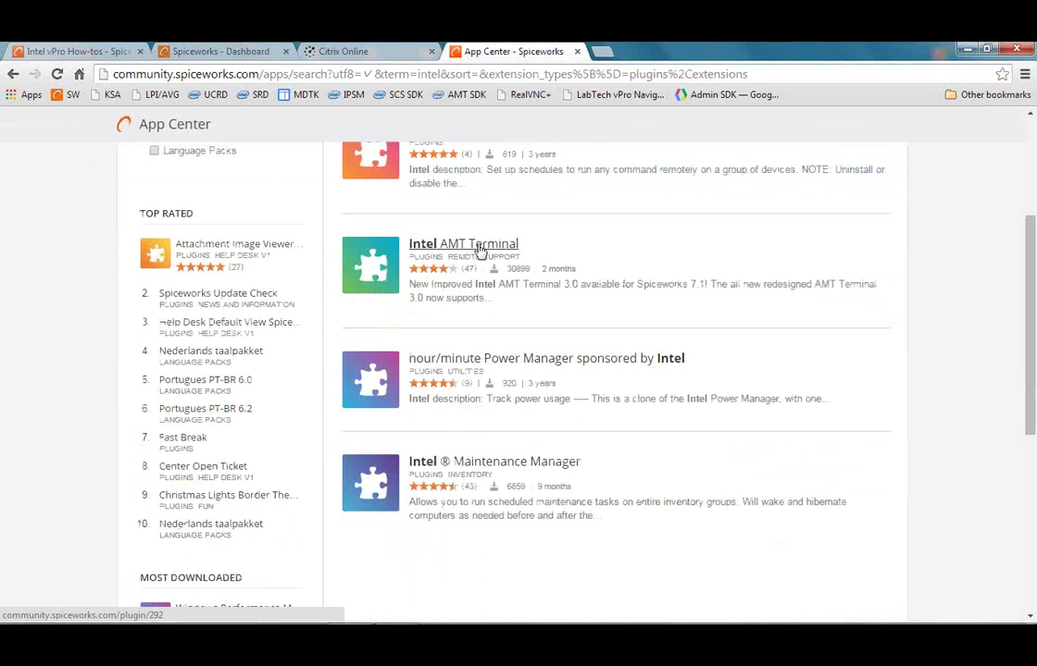
scroll(480, 250, up, 3)
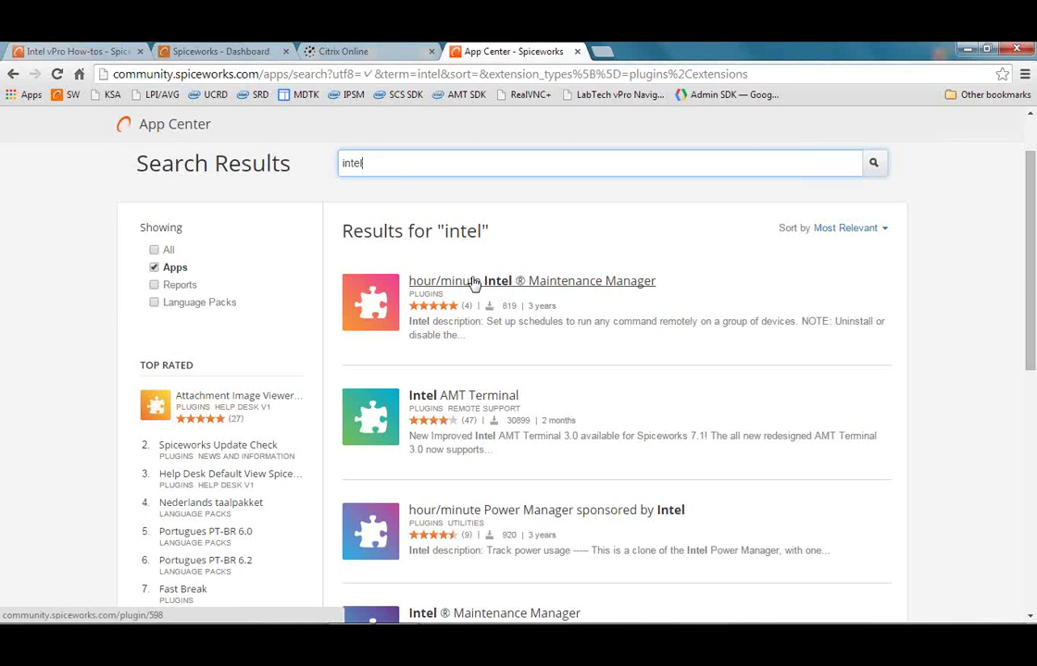
scroll(537, 315, down, 3)
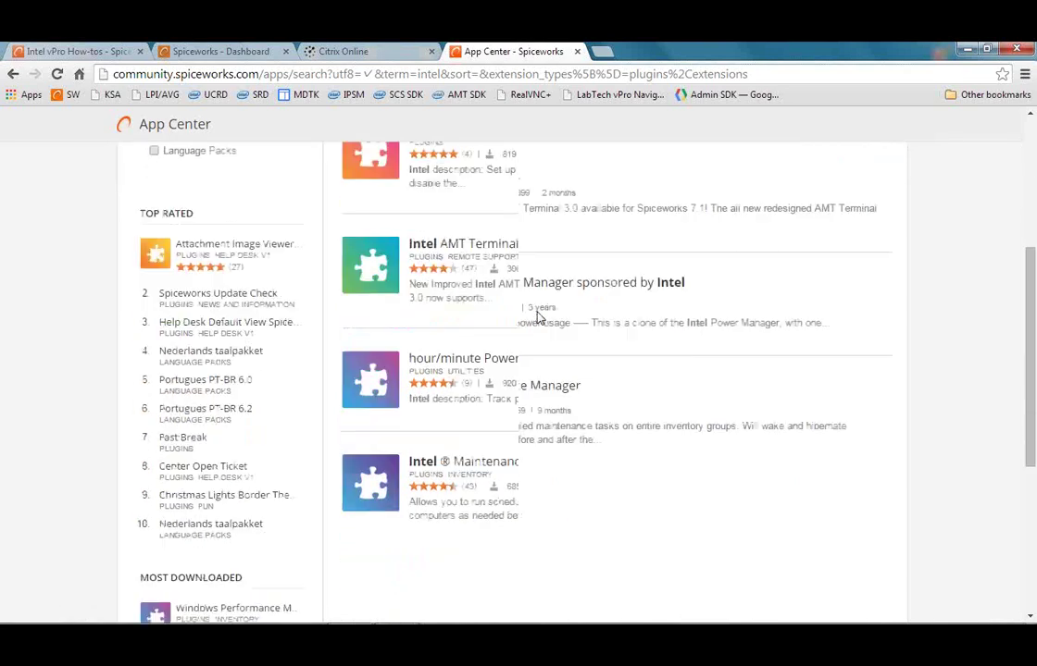
scroll(539, 315, up, 1)
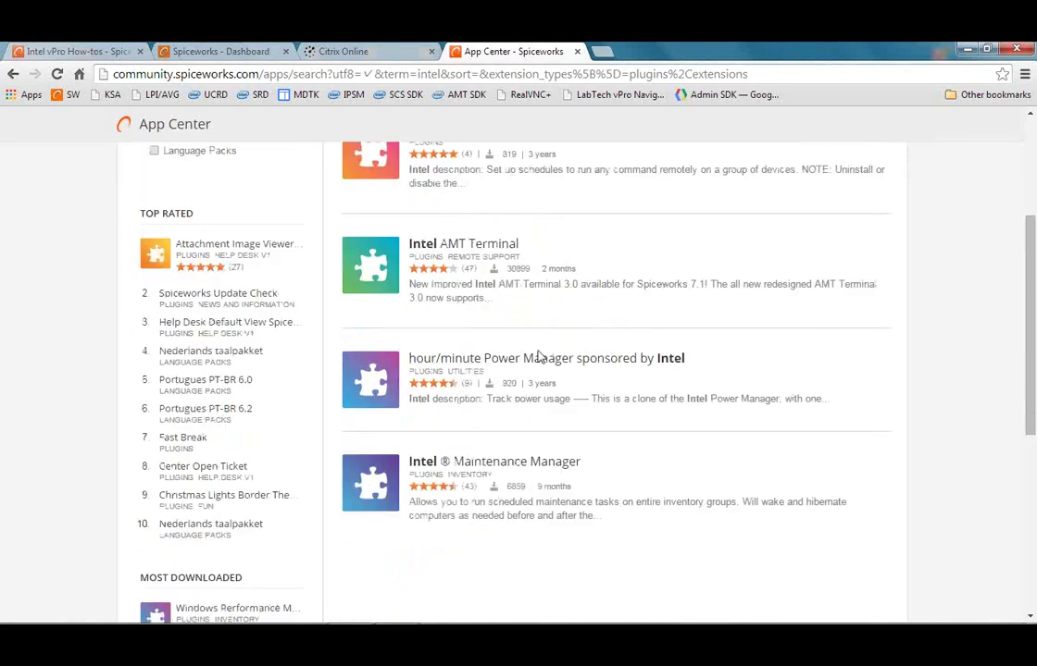
scroll(540, 357, up, 1)
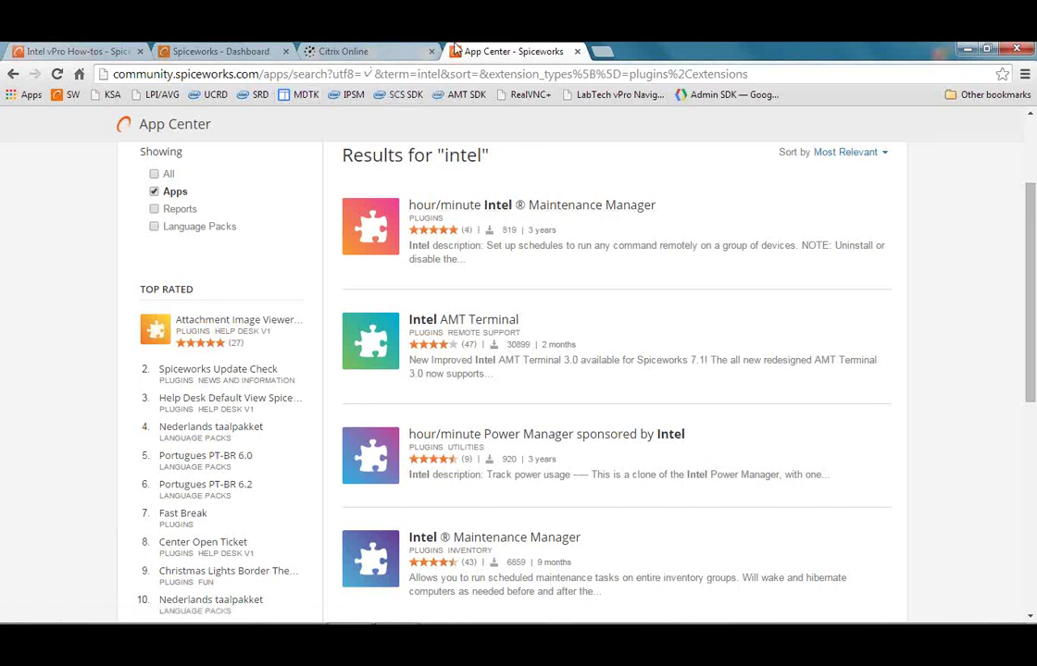
click(576, 52)
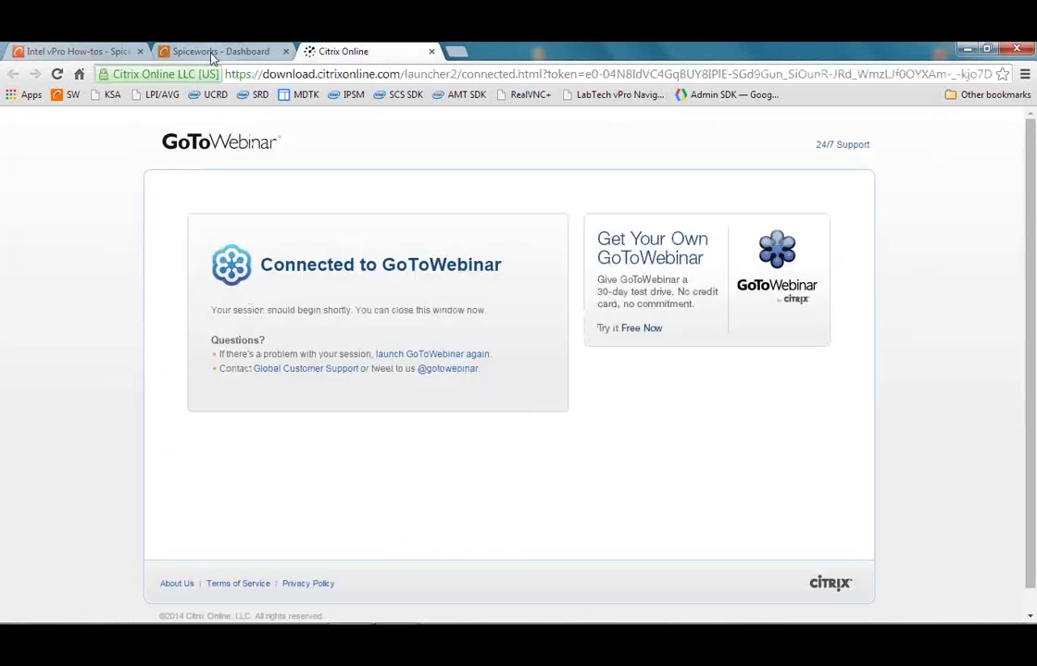
Step: On the Spiceworks dashboard, open a new Intel Maintenance Manager schedule and view its available actions without changing the selection
click(219, 51)
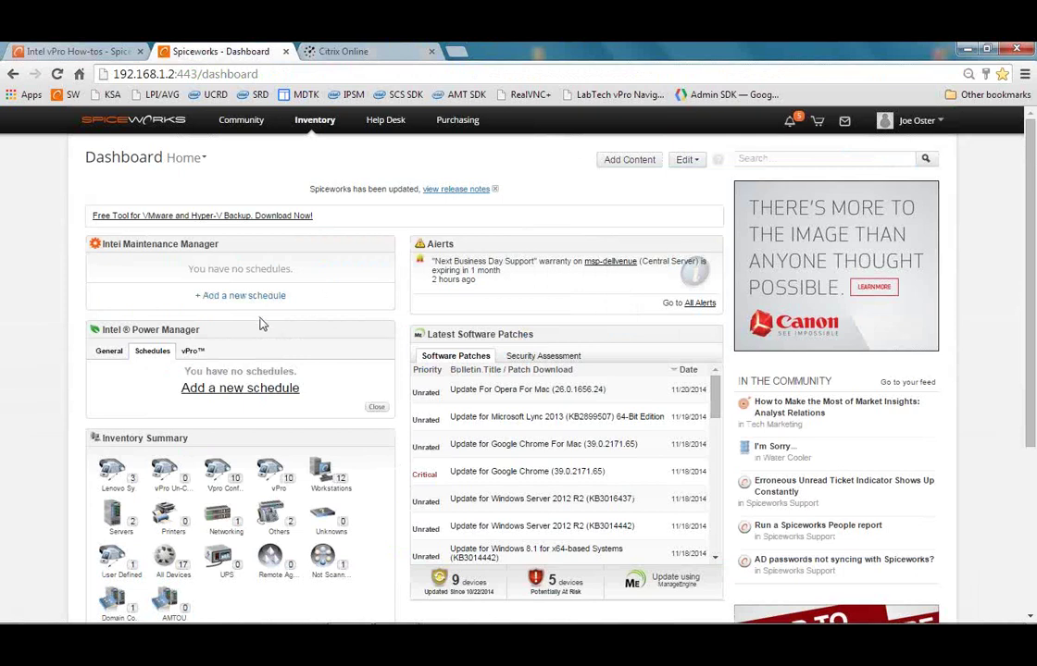
scroll(262, 324, down, 1)
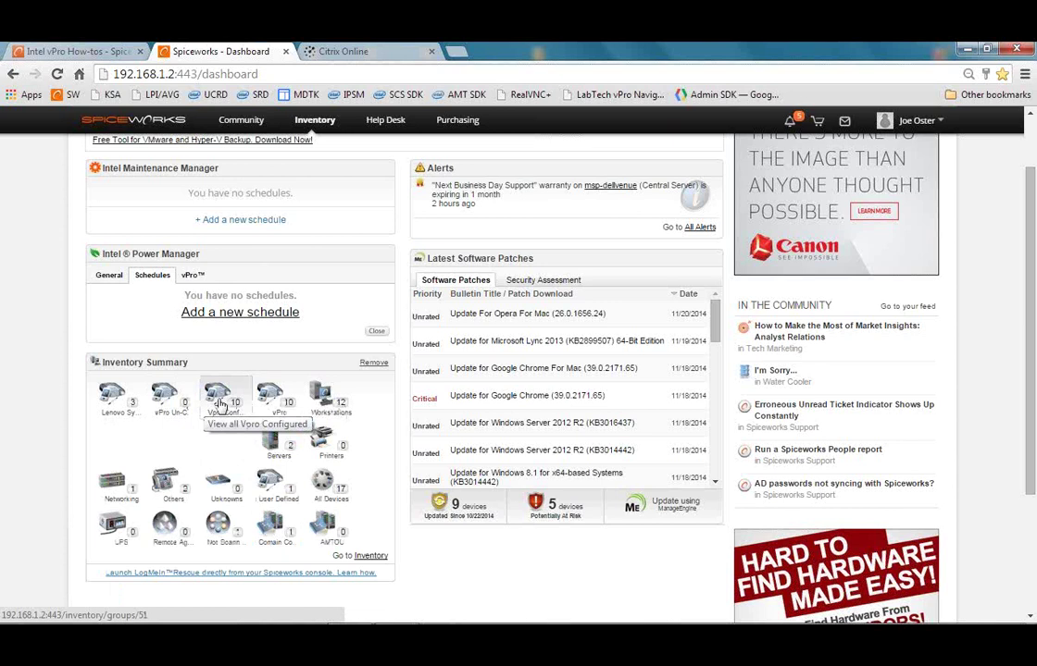
click(246, 221)
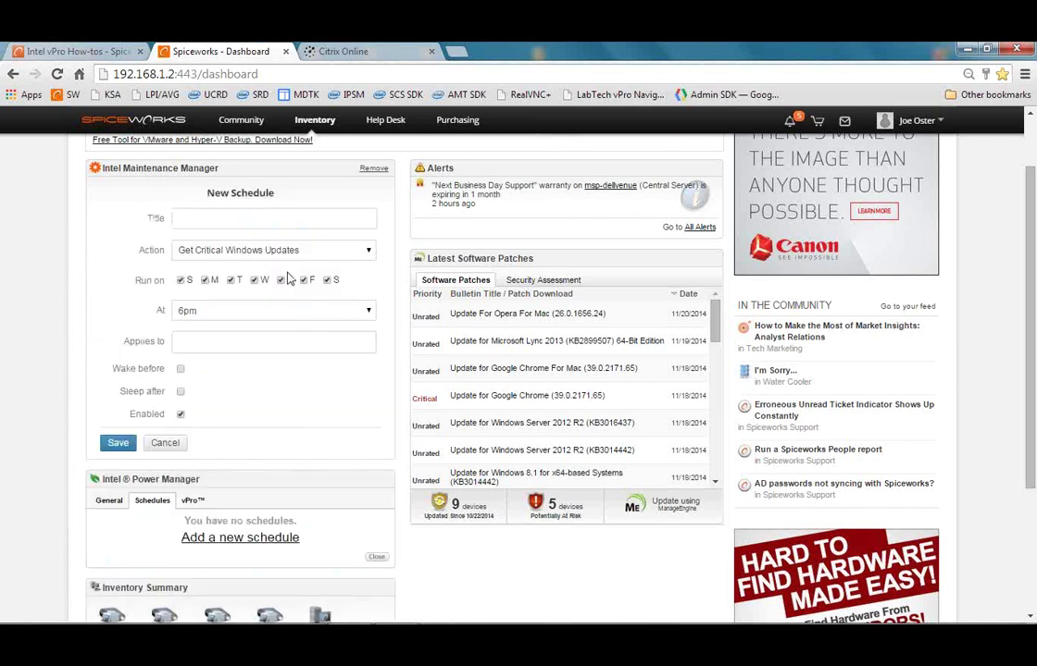
click(368, 251)
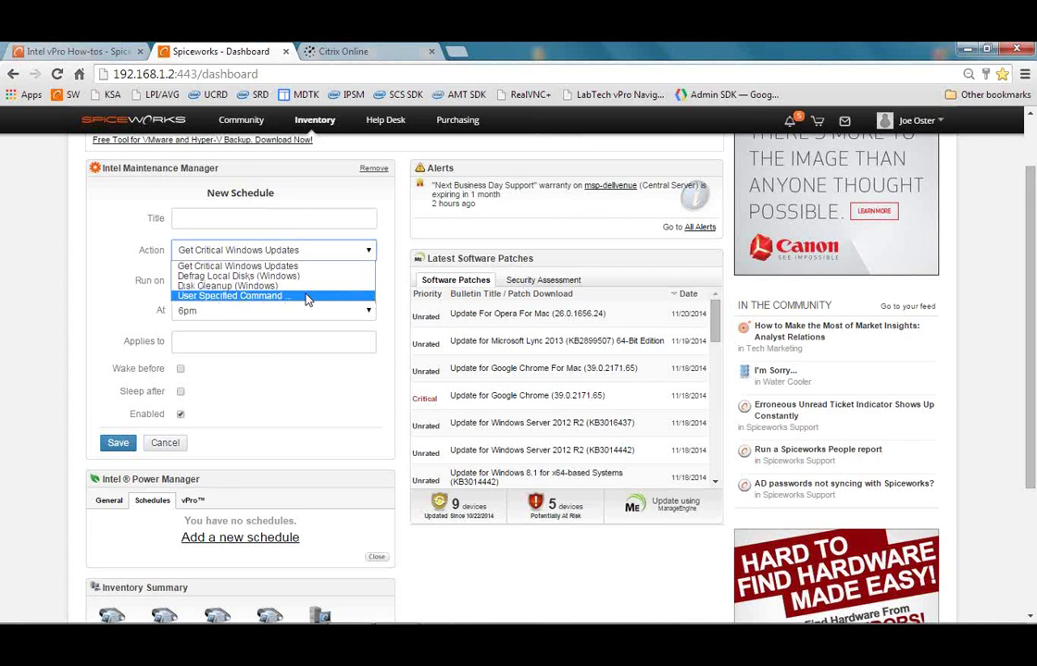
click(78, 277)
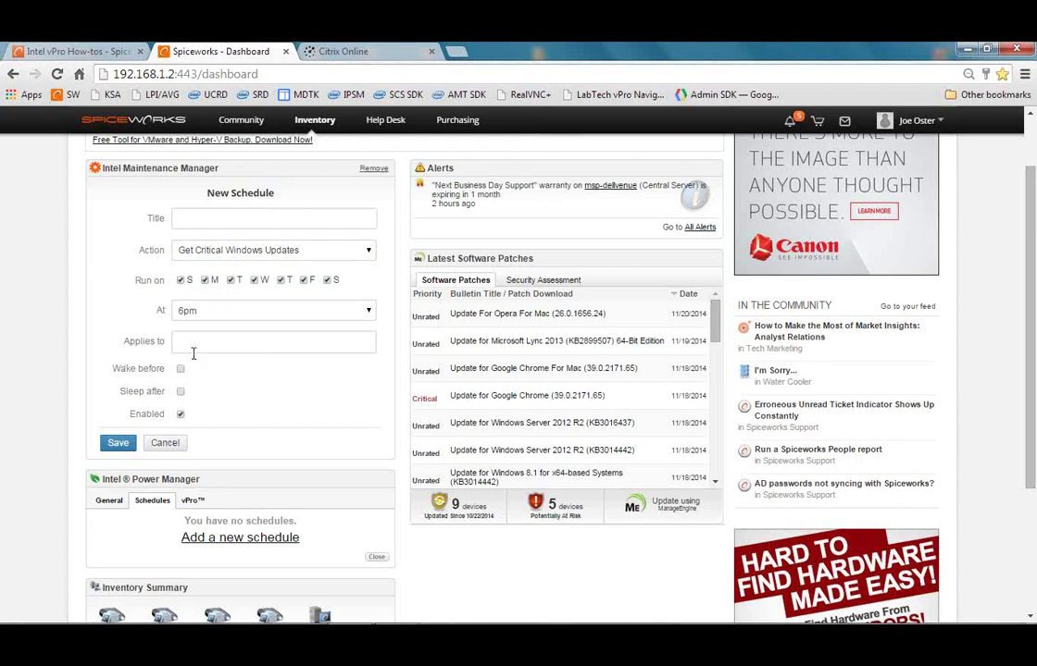
Step: View the Intel Power Manager's vPro credentials form, and open a new power schedule form
scroll(42, 270, down, 2)
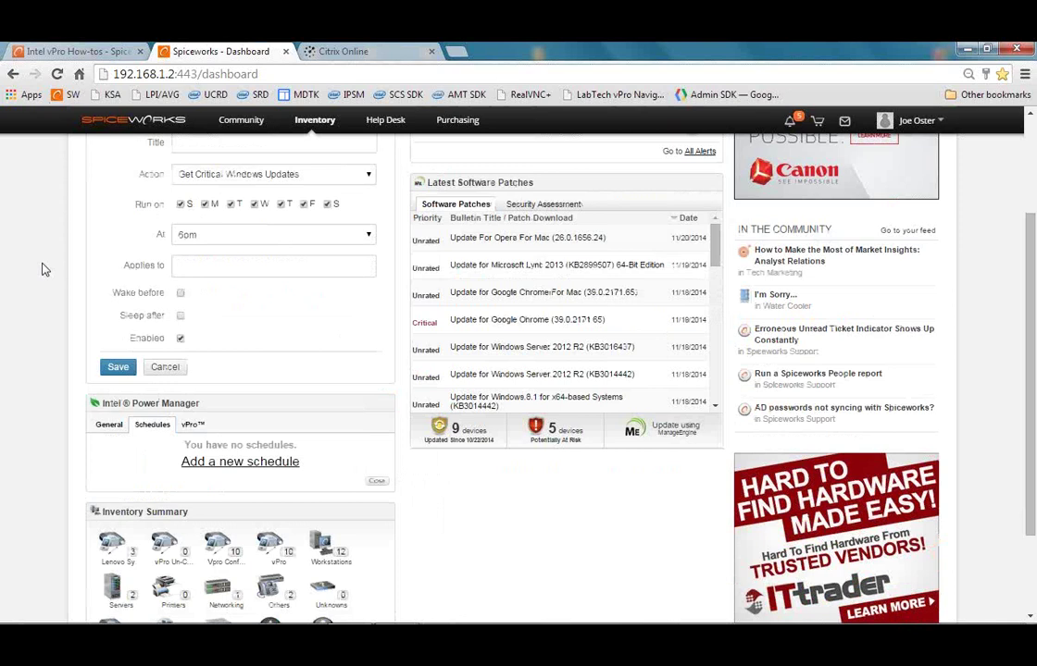
click(192, 352)
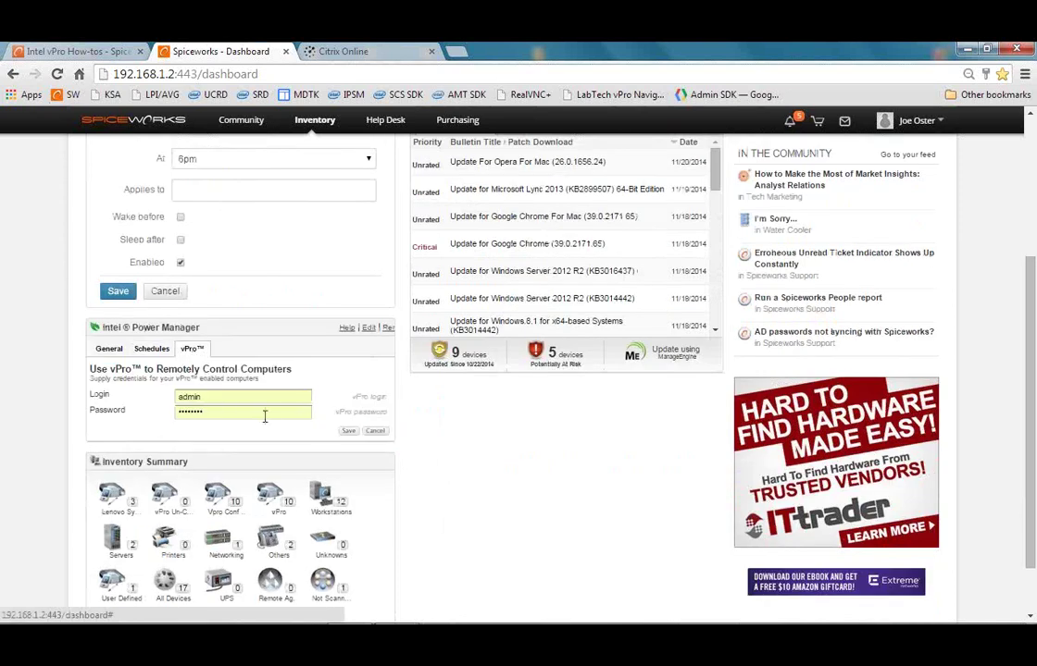
click(145, 352)
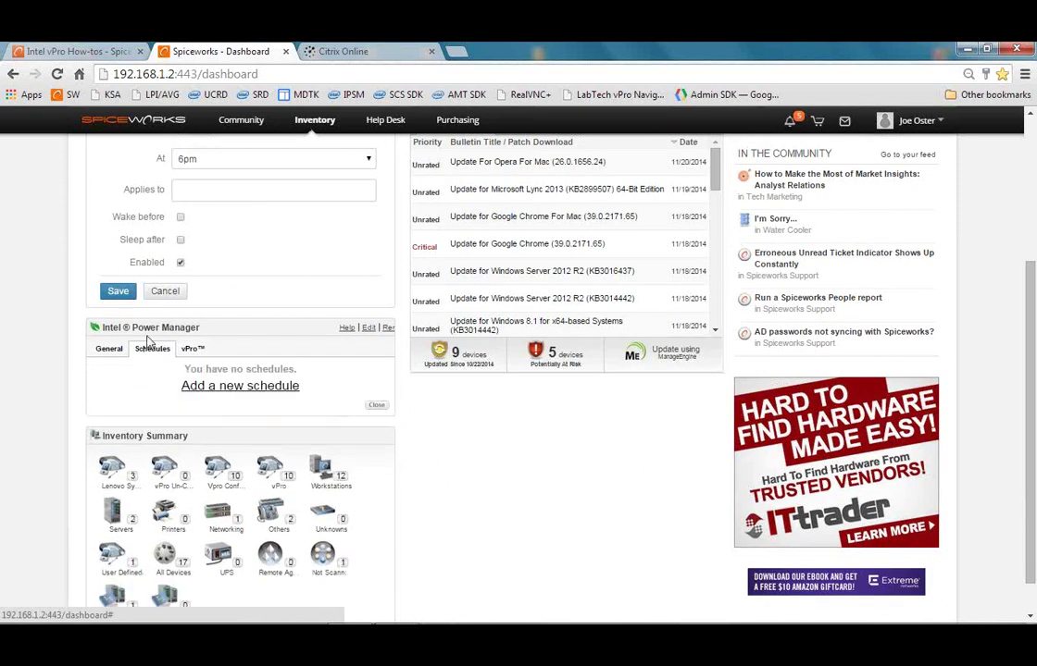
click(227, 384)
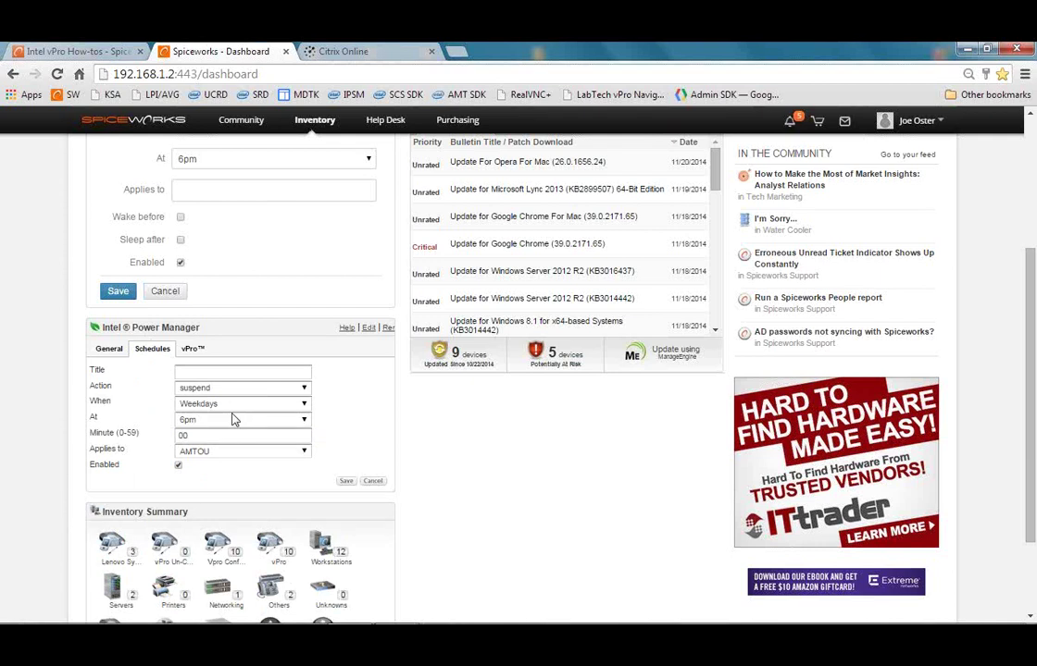
Step: Open the Vpro Configured device group from the Inventory Summary and view its devices
scroll(233, 420, down, 2)
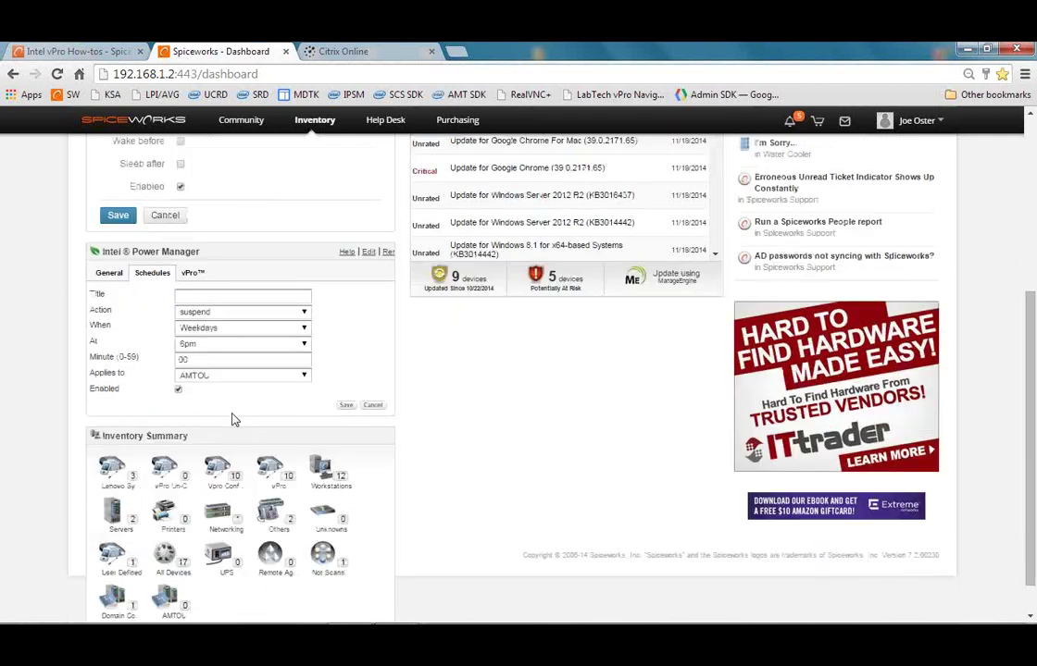
scroll(233, 420, down, 1)
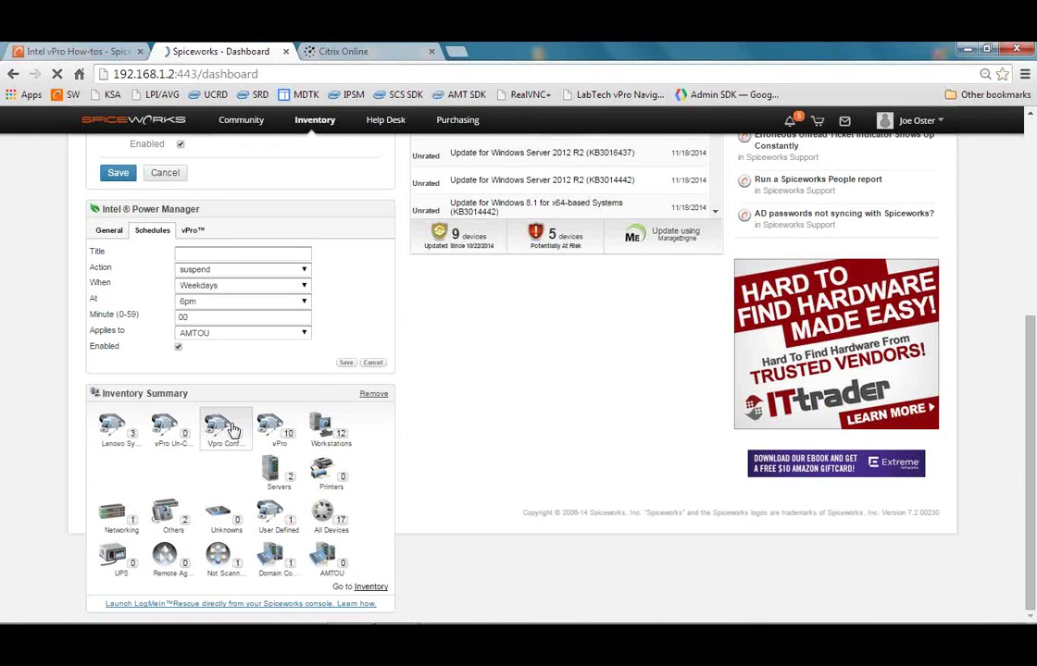
click(231, 430)
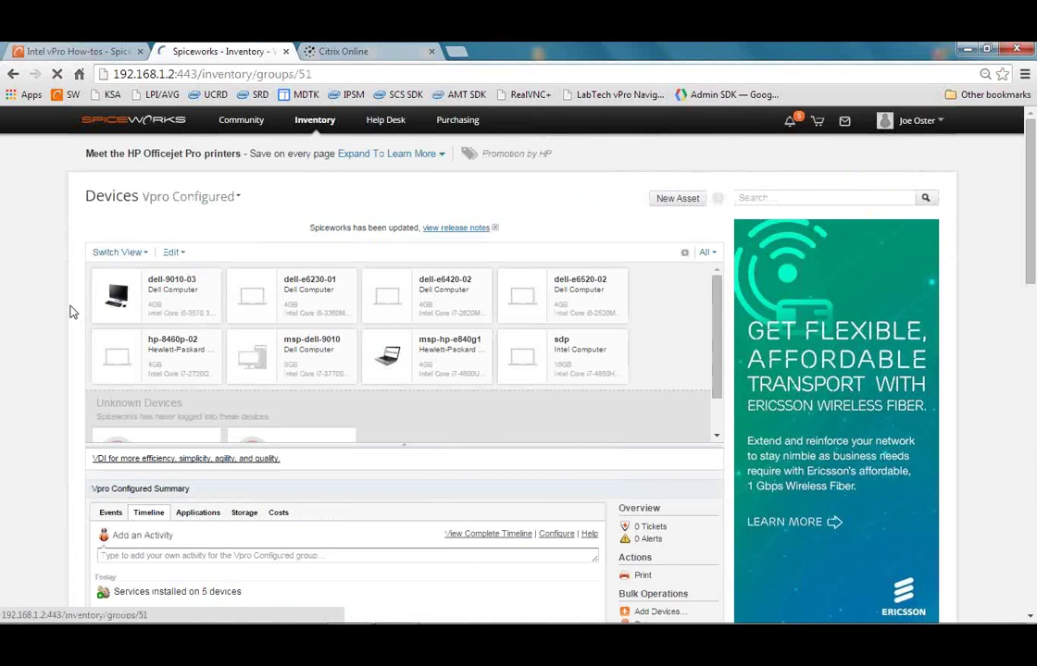
scroll(74, 312, down, 1)
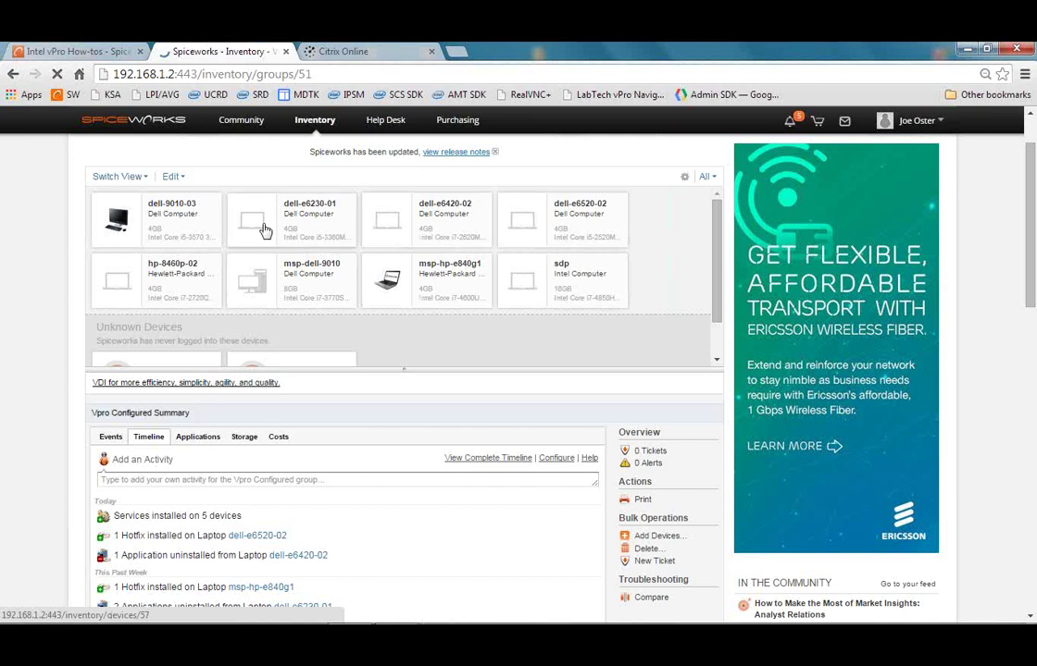
Step: Open the dell-e6230-01 device from the Vpro Configured group and display its Intel AMT details
click(317, 226)
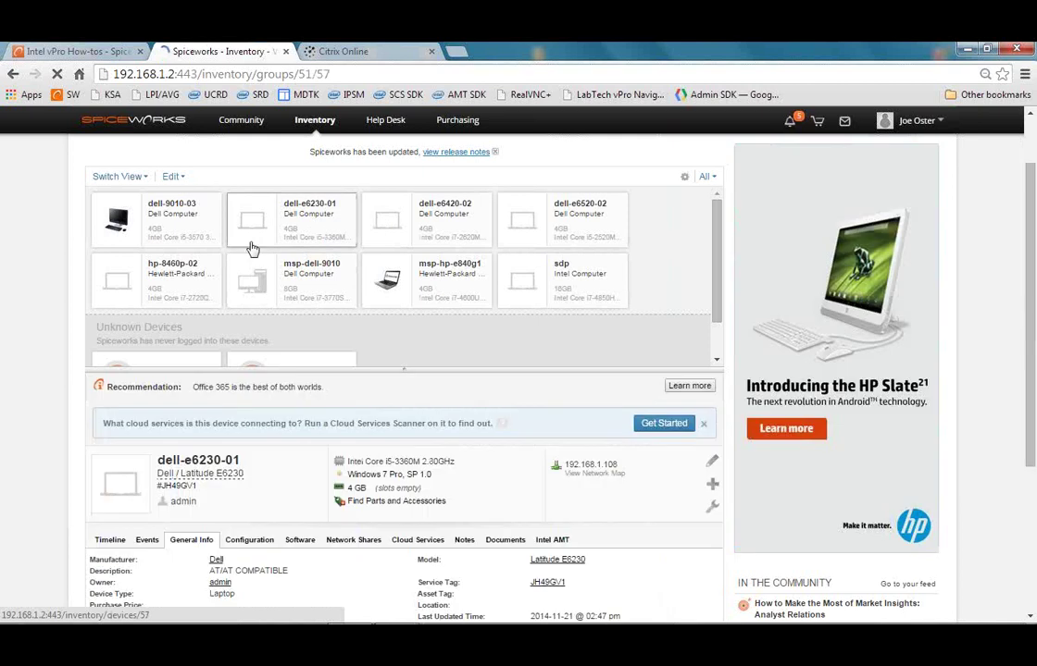
scroll(277, 278, down, 5)
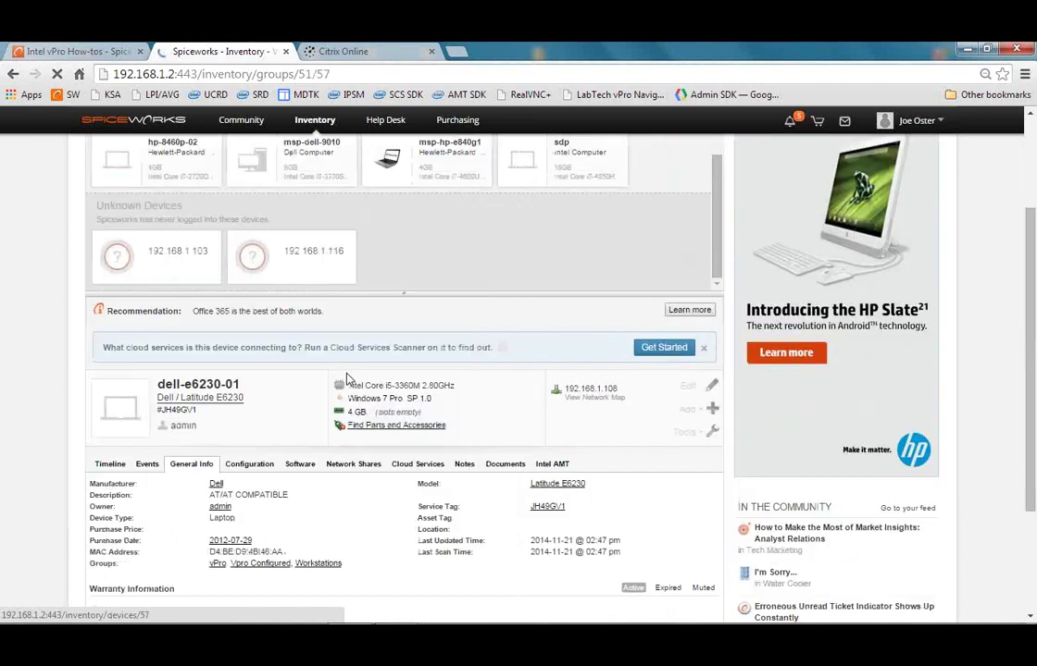
scroll(347, 379, down, 2)
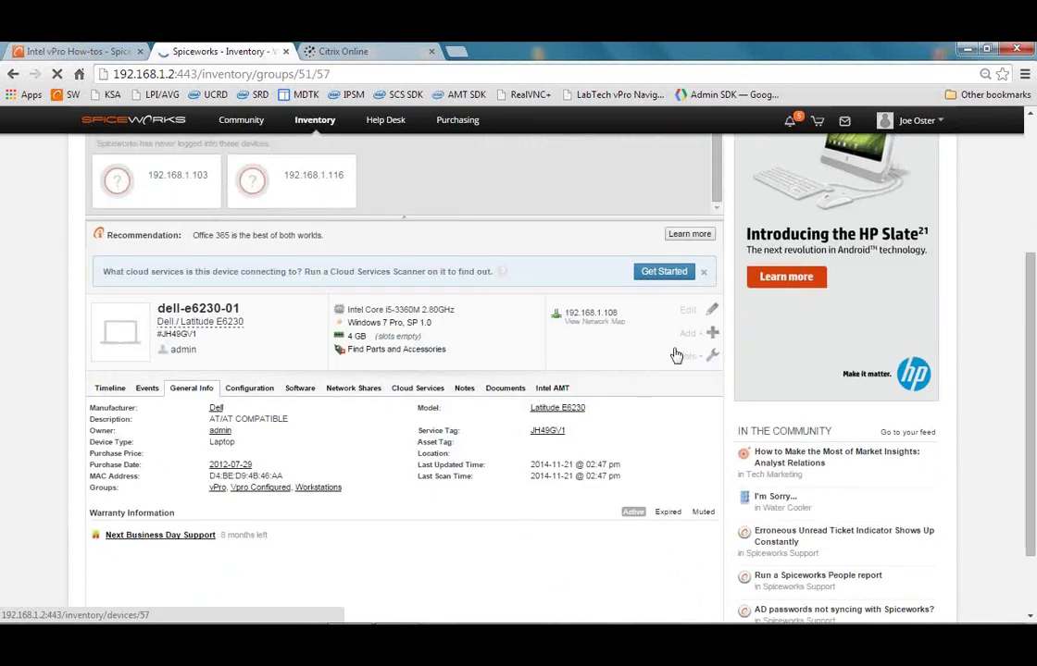
click(561, 390)
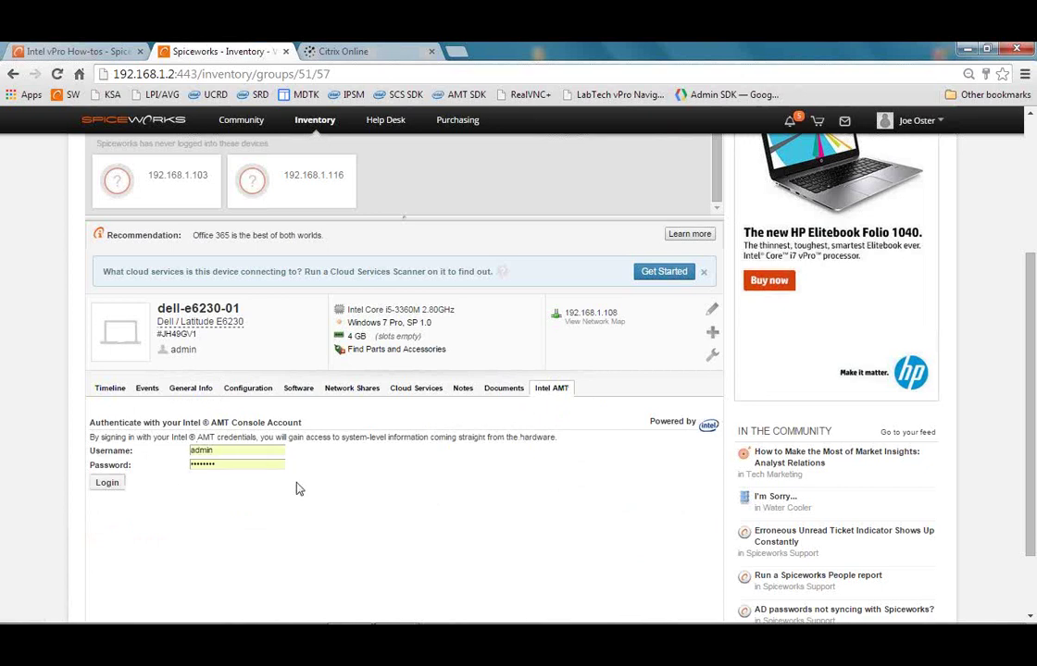
Step: Log in to the device's Intel AMT console account with the prefilled credentials and review its firmware and hardware information
click(231, 451)
click(227, 472)
click(225, 465)
click(106, 482)
scroll(223, 528, down, 3)
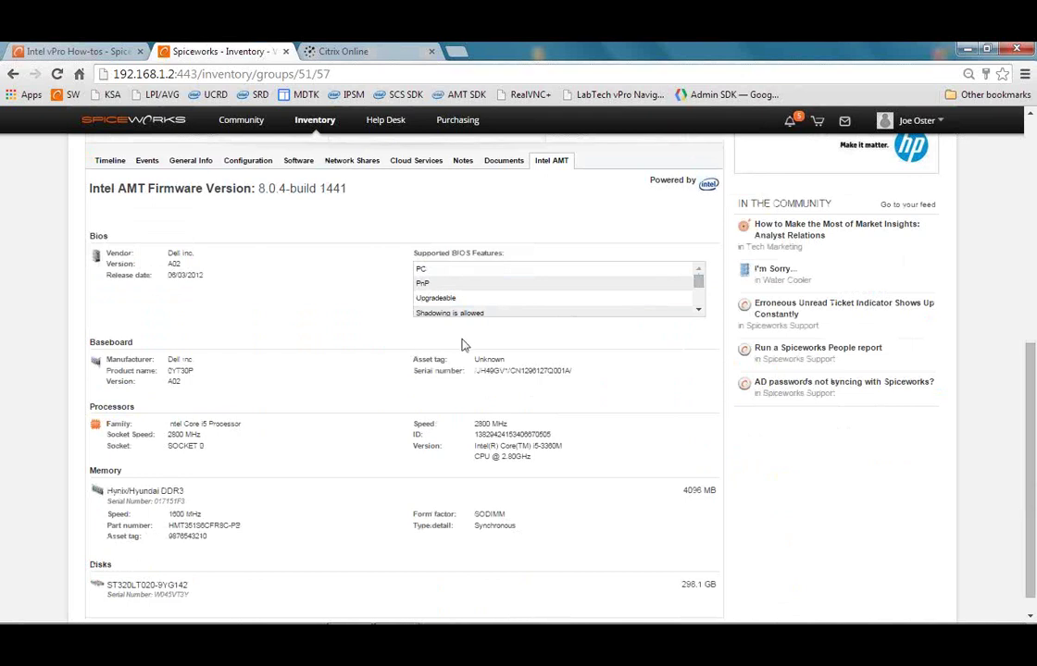
scroll(355, 406, down, 1)
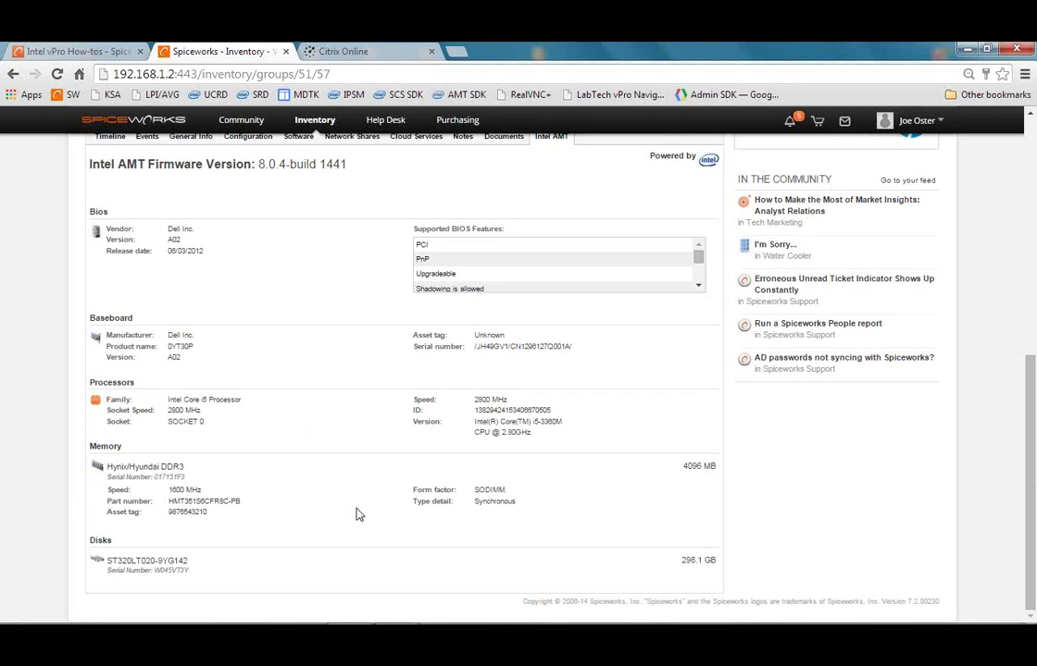
scroll(360, 515, up, 1)
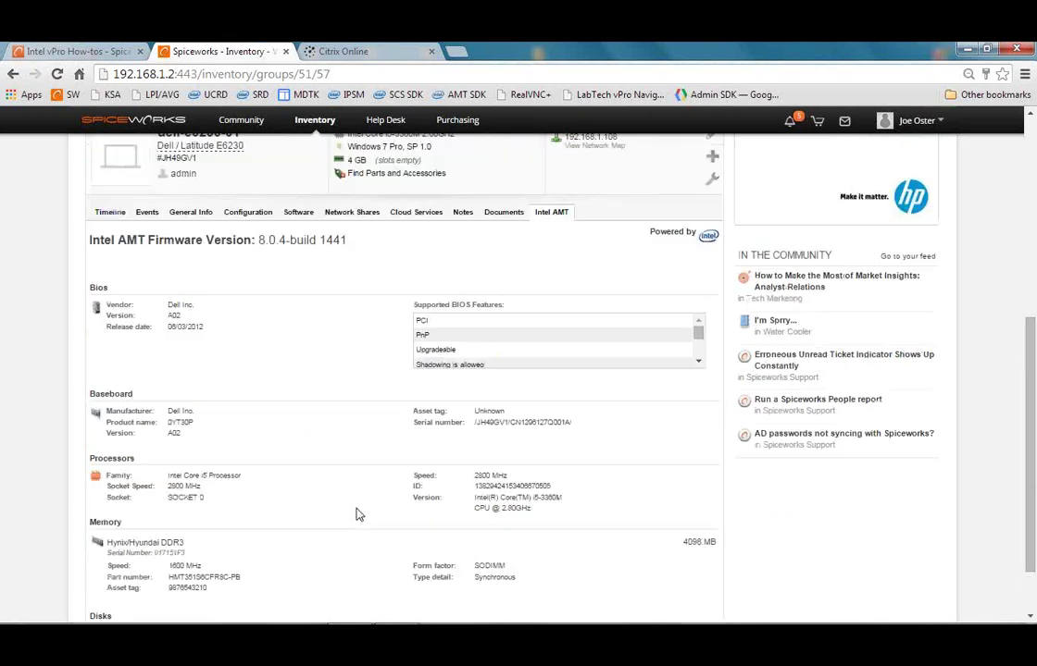
scroll(359, 515, up, 3)
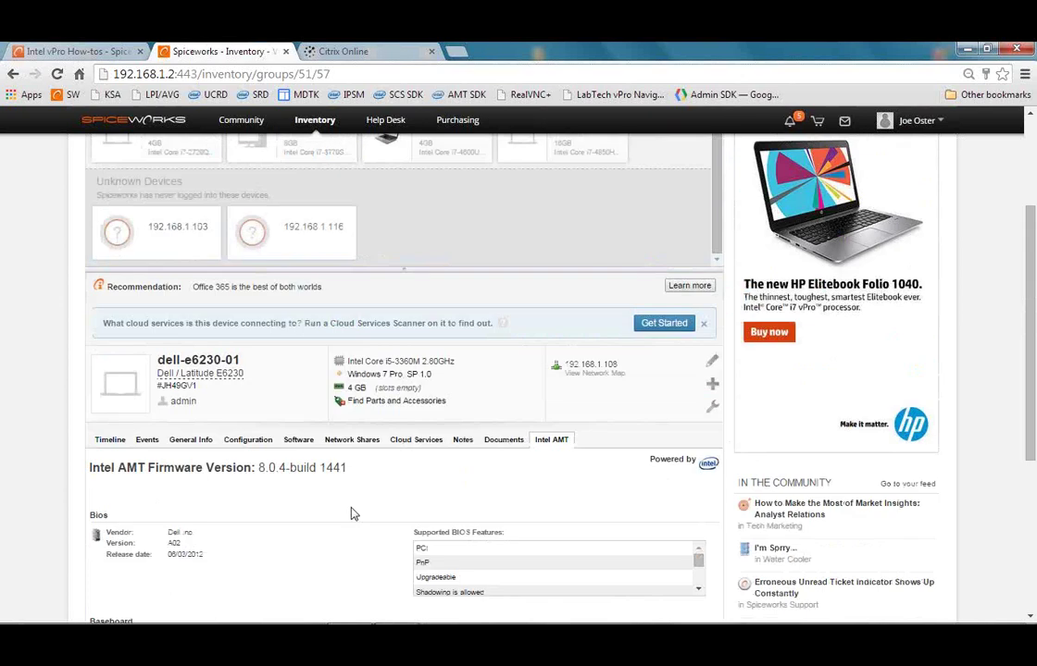
Step: Launch the Intel AMT Terminal for dell-e6230-01 and sign in to a KVM session with the prefilled credentials
click(695, 415)
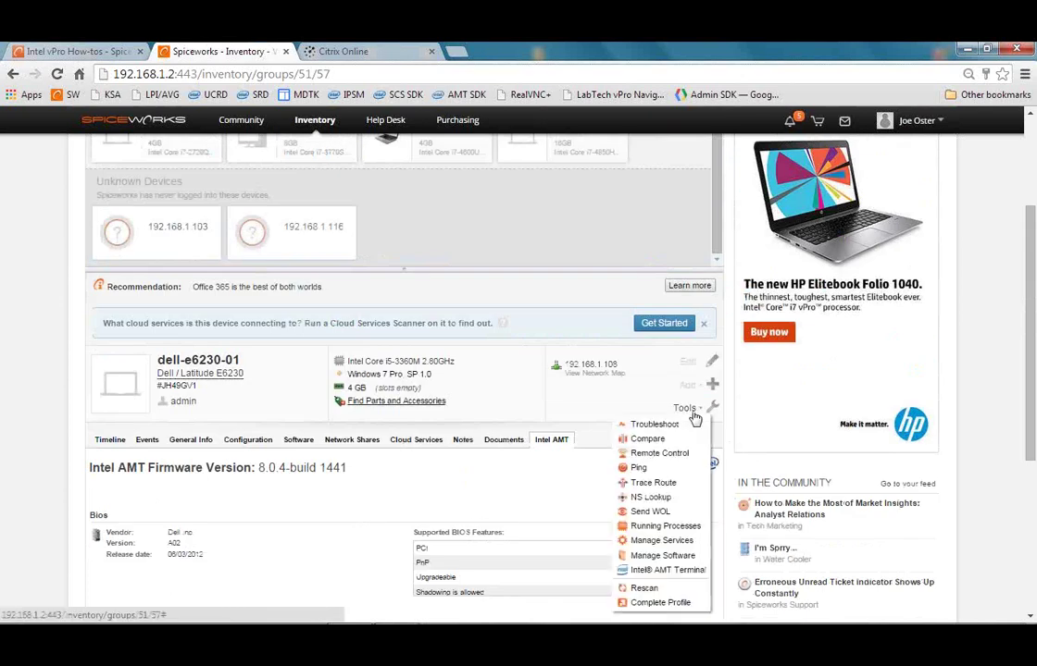
click(666, 571)
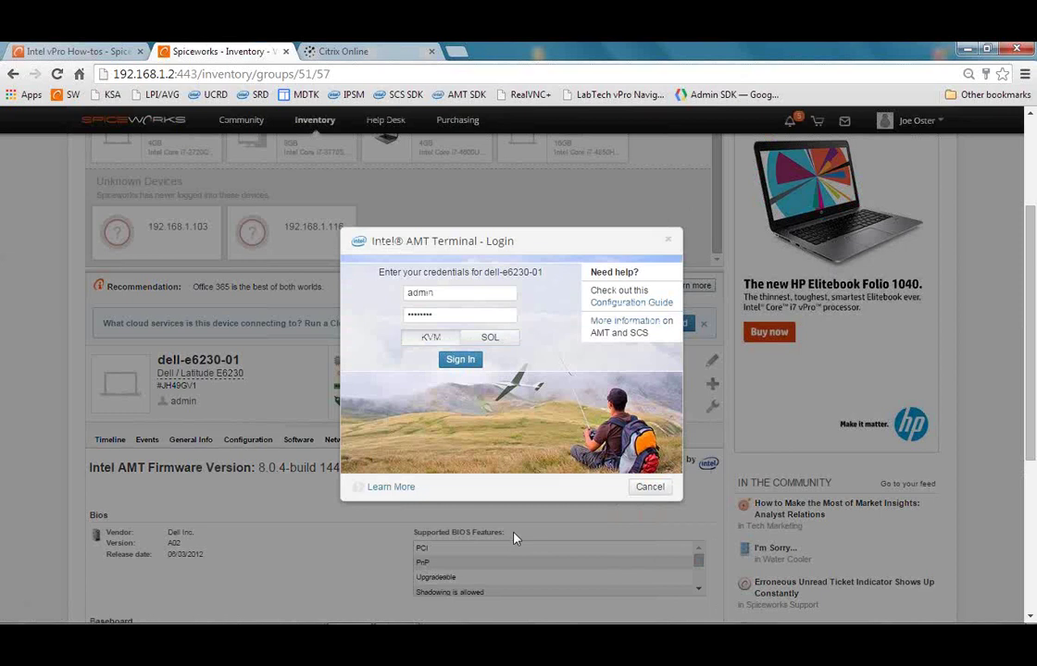
click(460, 360)
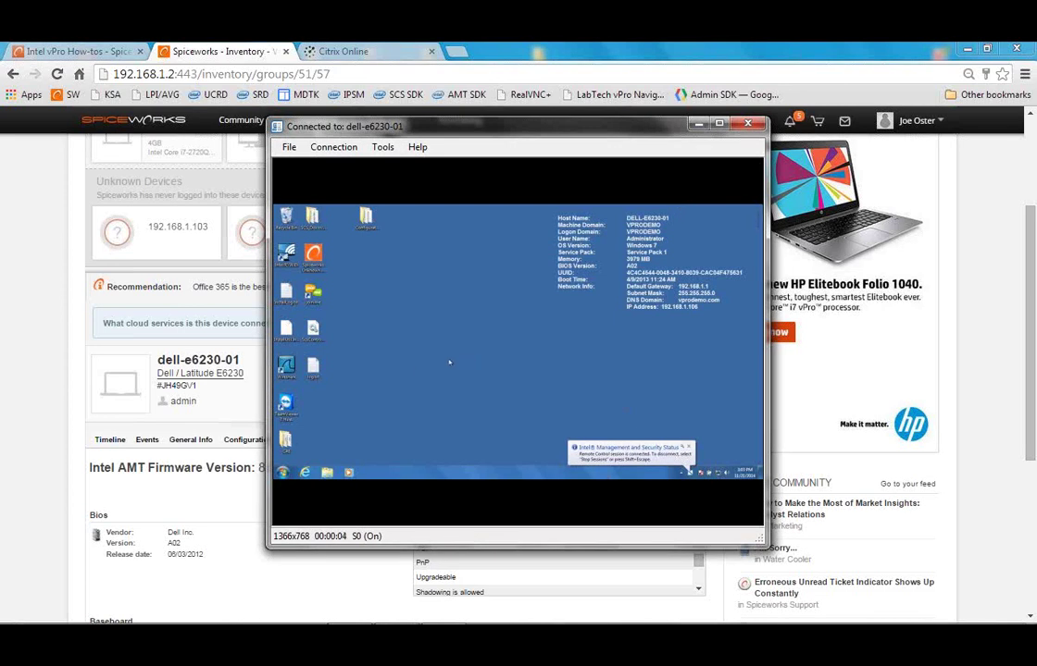
Step: On the remote dell-e6230-01 desktop, open the Computer window to view its drives, and close it
click(282, 472)
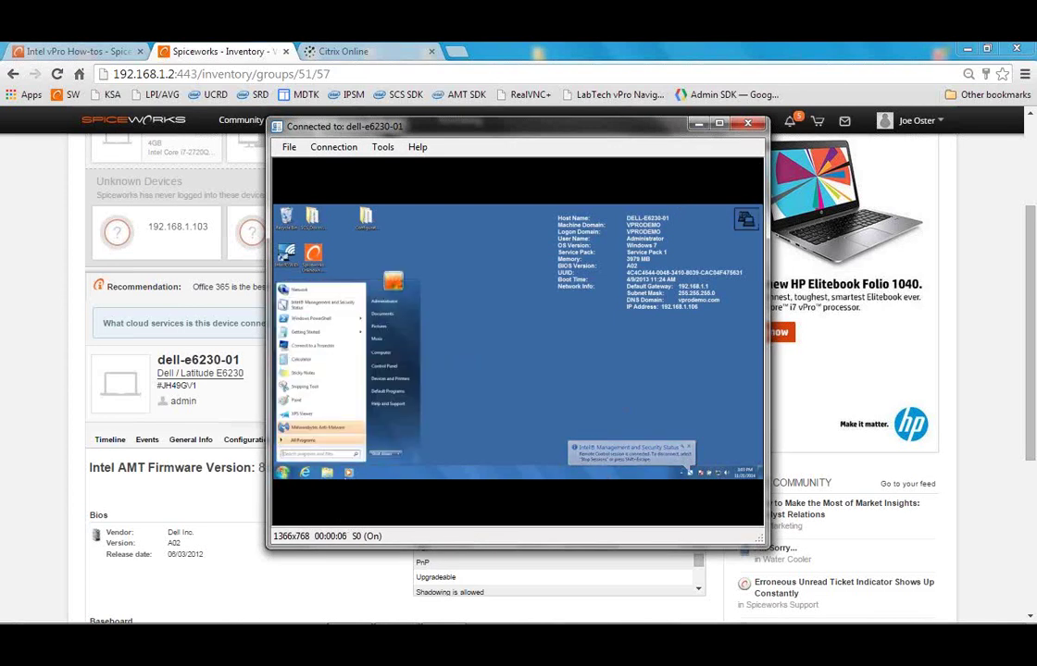
click(396, 355)
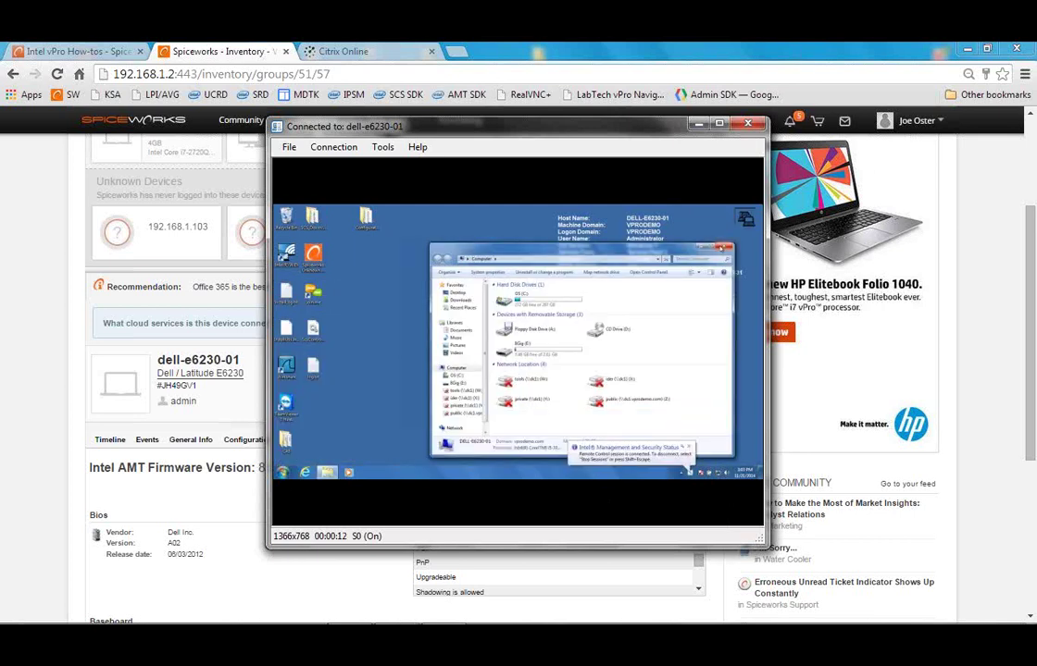
click(724, 248)
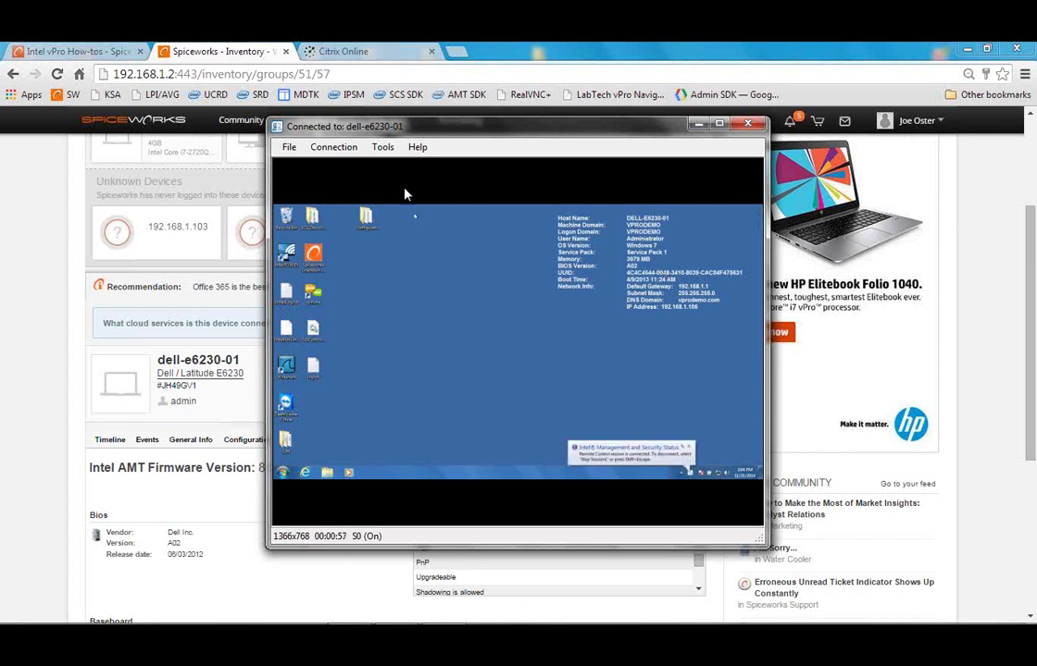
Step: Enable Enter BIOS Setup in the terminal's power control options and perform a power reset of the remote machine
click(381, 147)
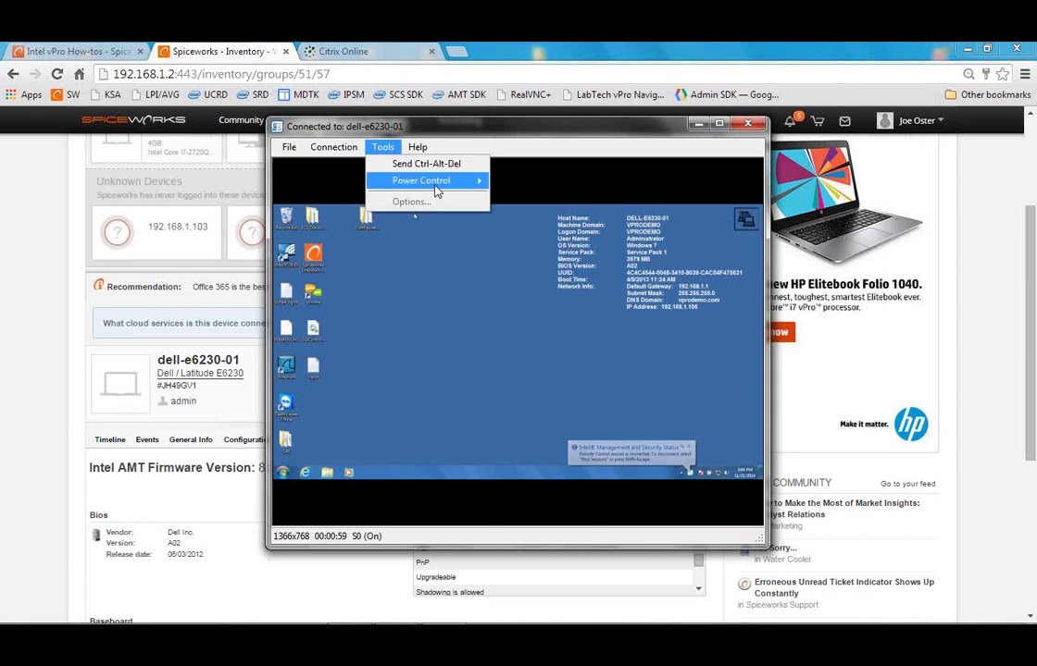
mouse_move(435, 181)
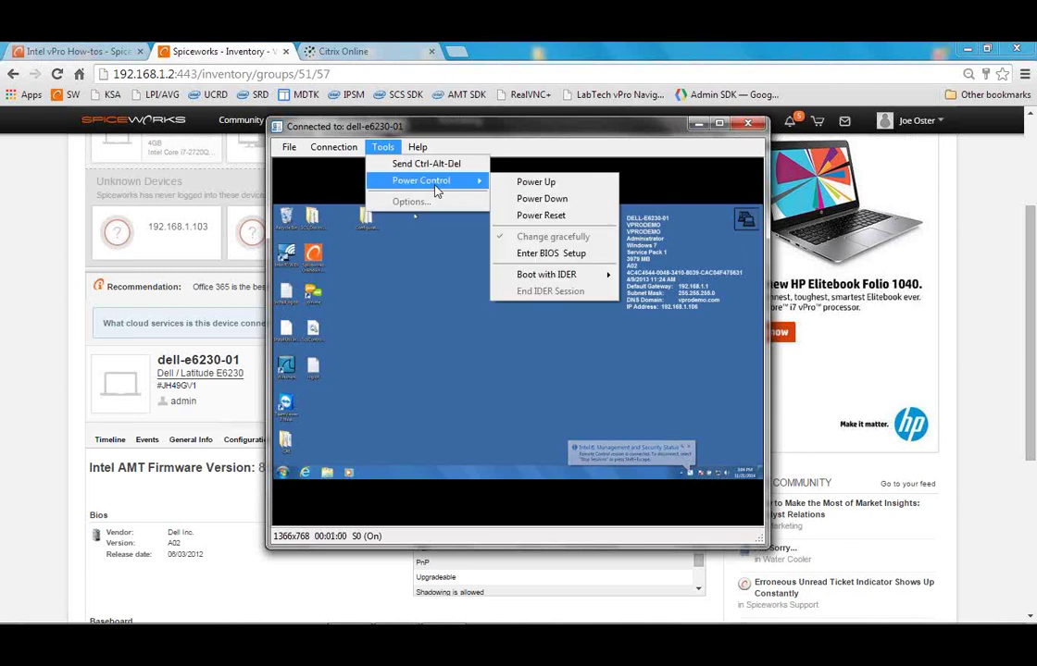
click(534, 259)
click(382, 146)
mouse_move(396, 180)
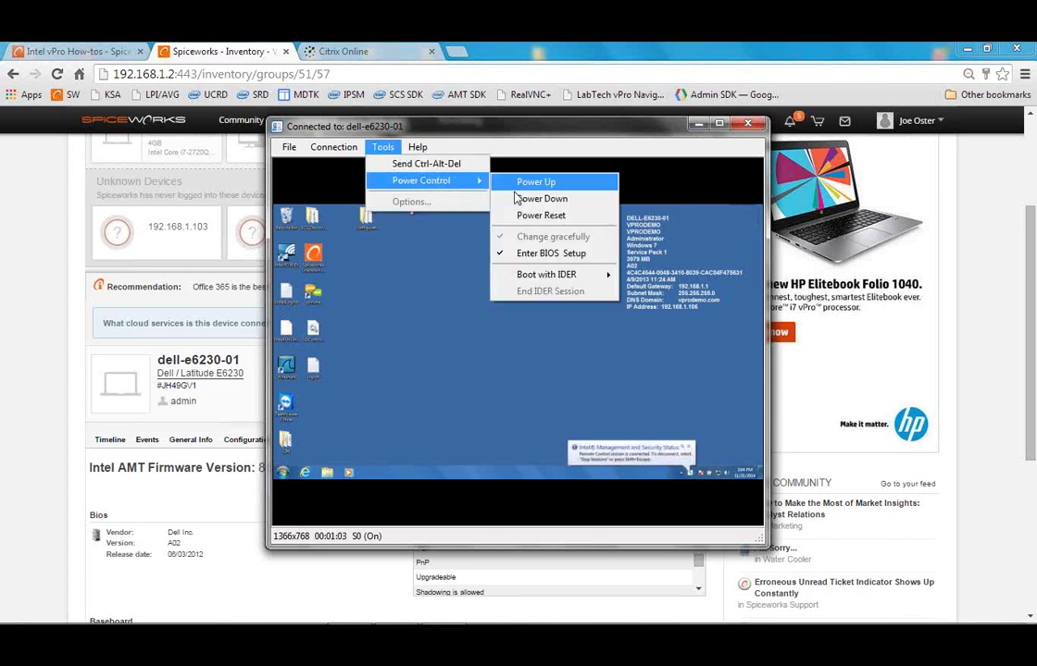
click(556, 220)
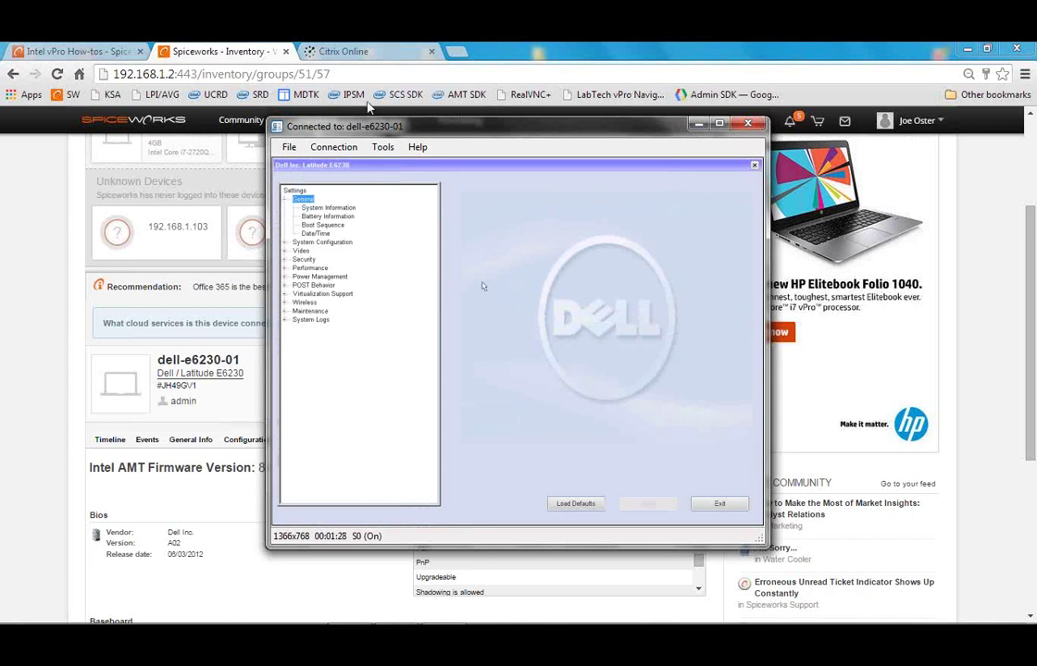
Step: Browse the remote BIOS settings from General down to System Configuration, and exit the BIOS setup
key(Down)
key(Down)
key(Down)
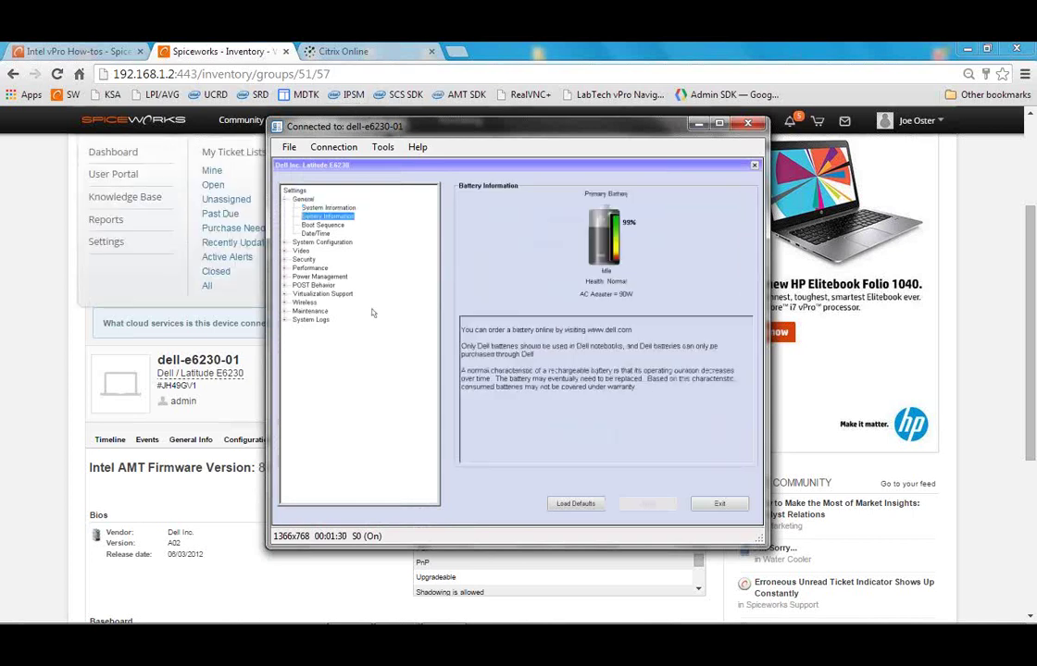
key(Down)
key(Down)
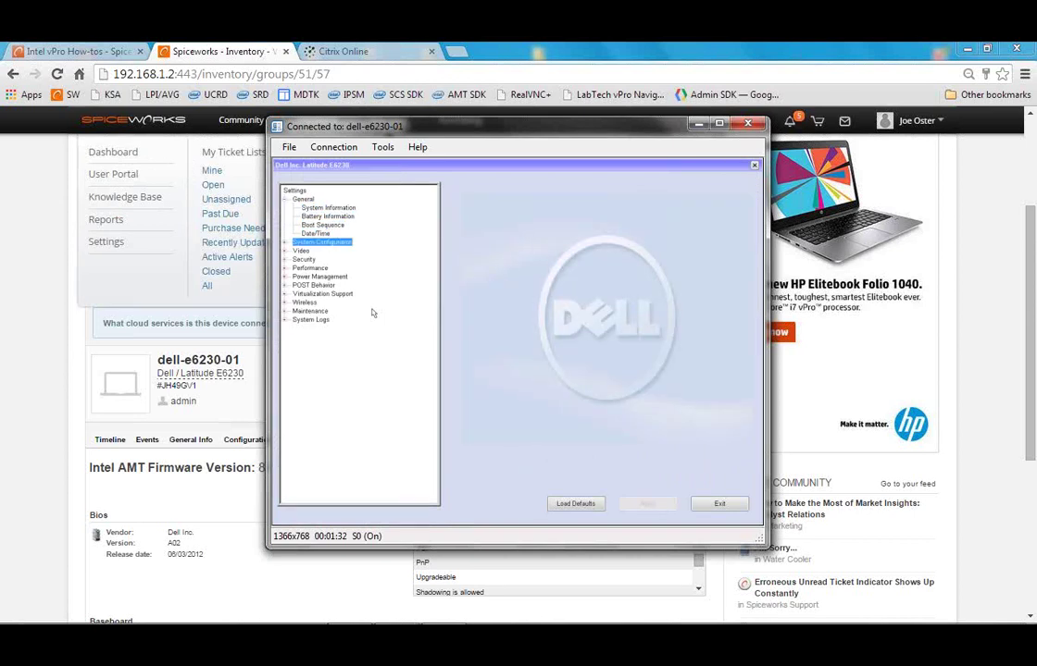
click(712, 511)
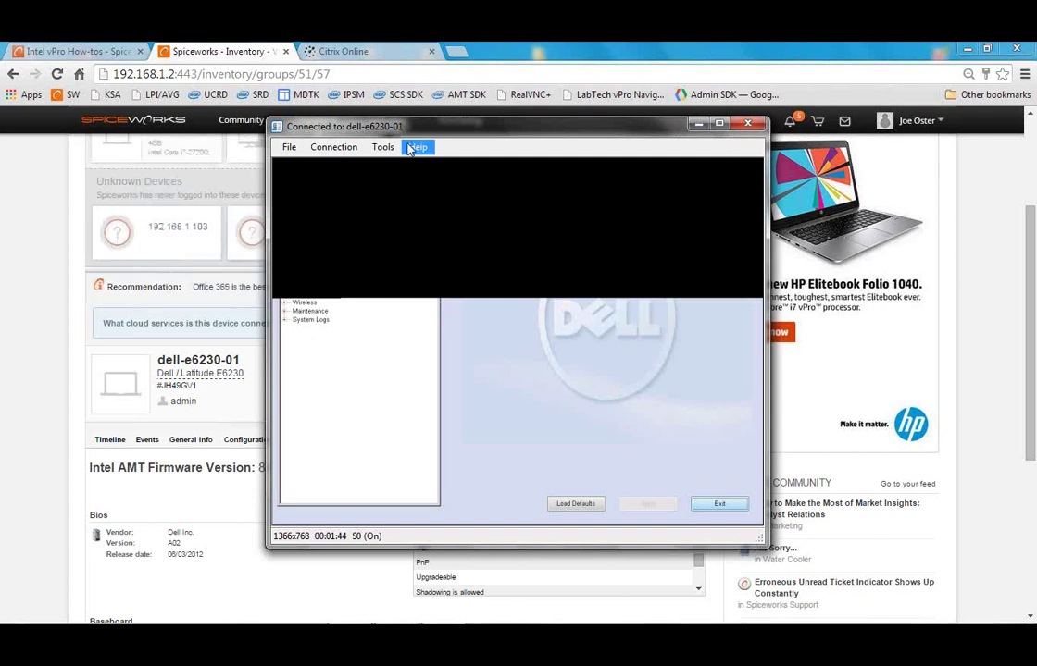
Step: Stop and restart the KVM connection to dell-e6230-01, and choose Start Windows Normally on the recovery screen
click(354, 150)
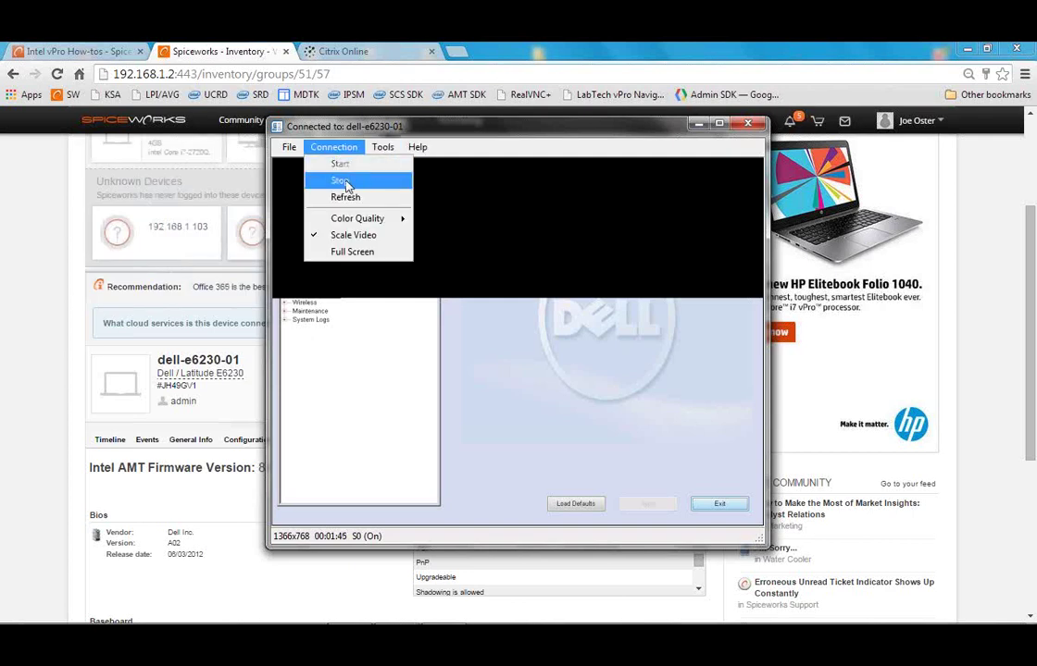
click(341, 178)
click(333, 147)
click(341, 164)
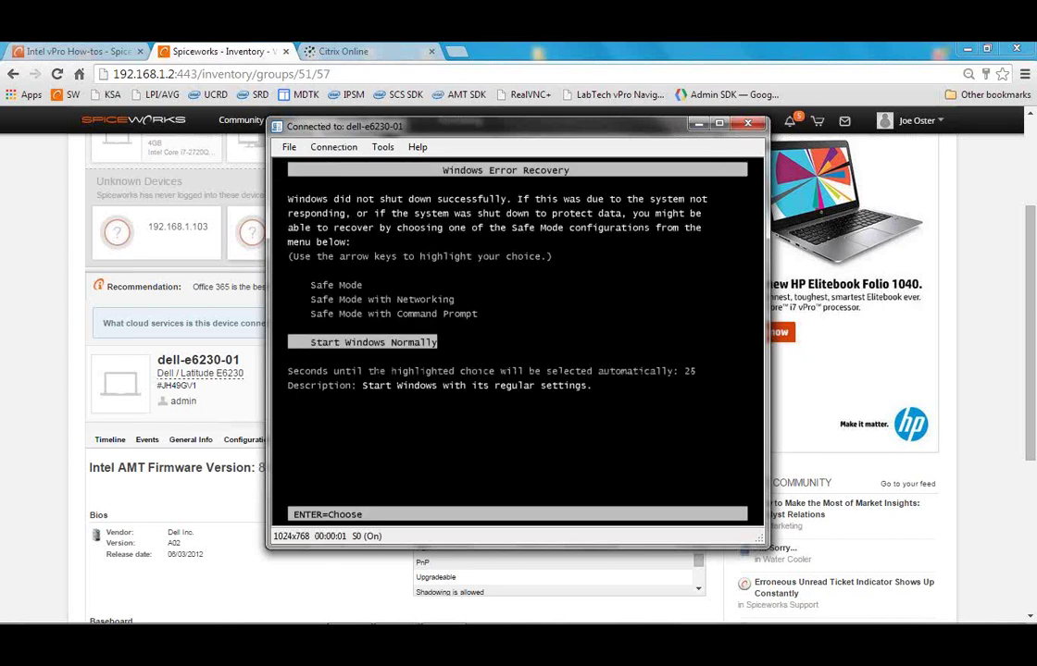
key(Return)
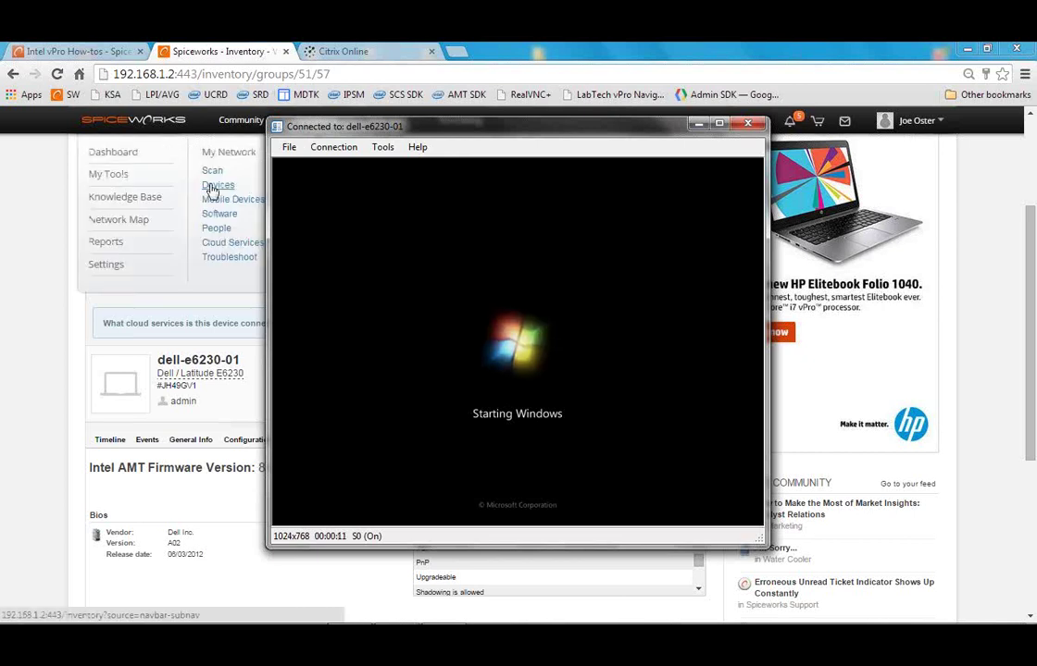
Step: Boot the remote machine with IDER using the ifast.iso image from the C: drive's iso folder
click(381, 158)
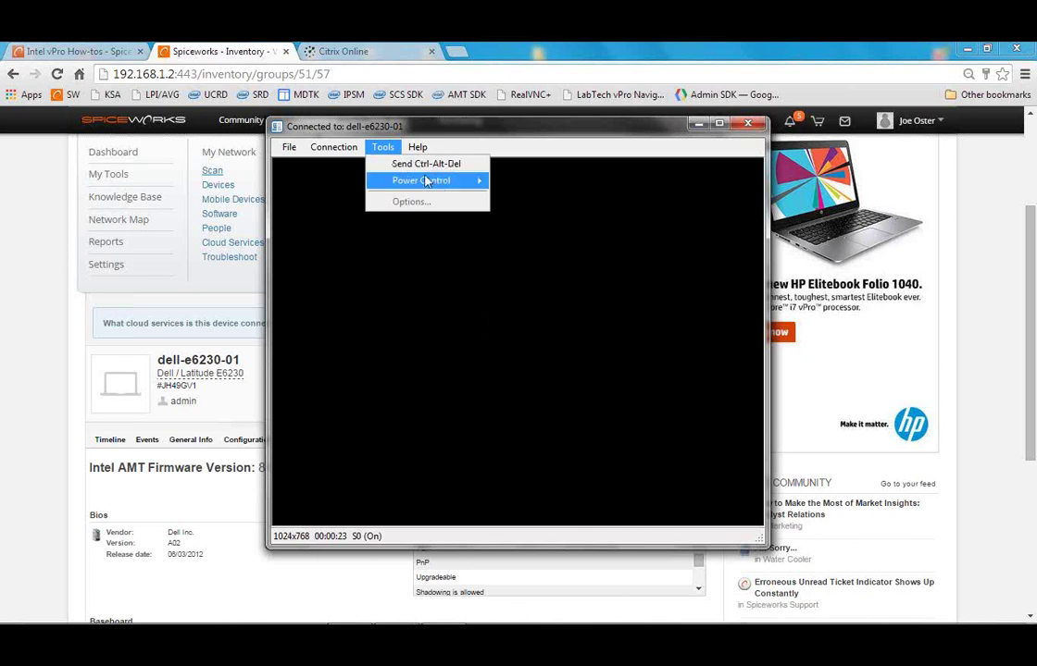
mouse_move(444, 180)
mouse_move(580, 276)
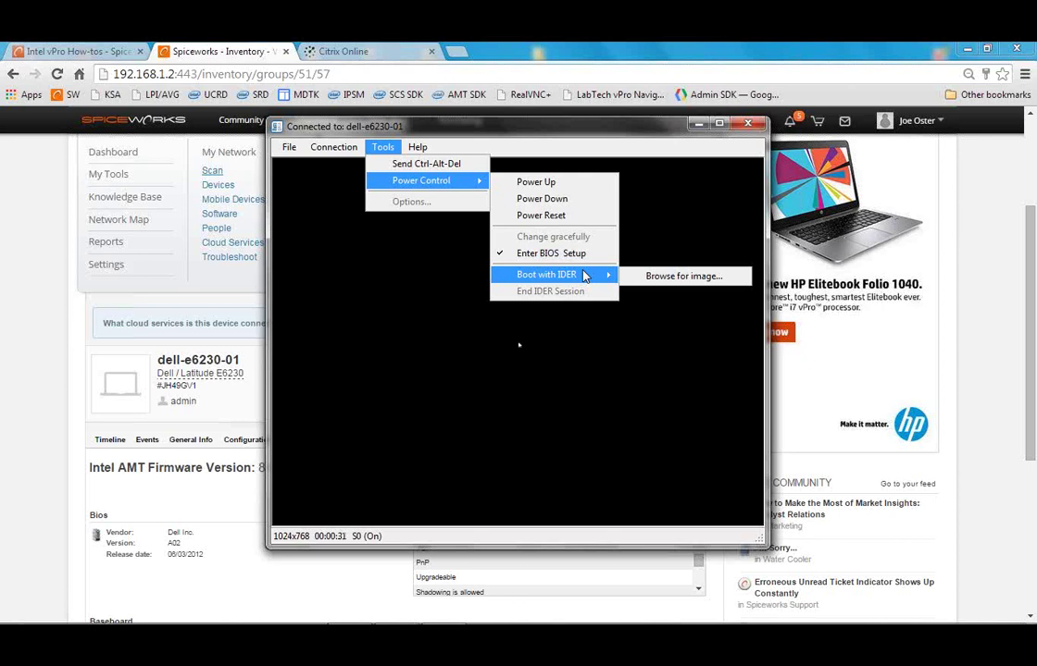
click(680, 276)
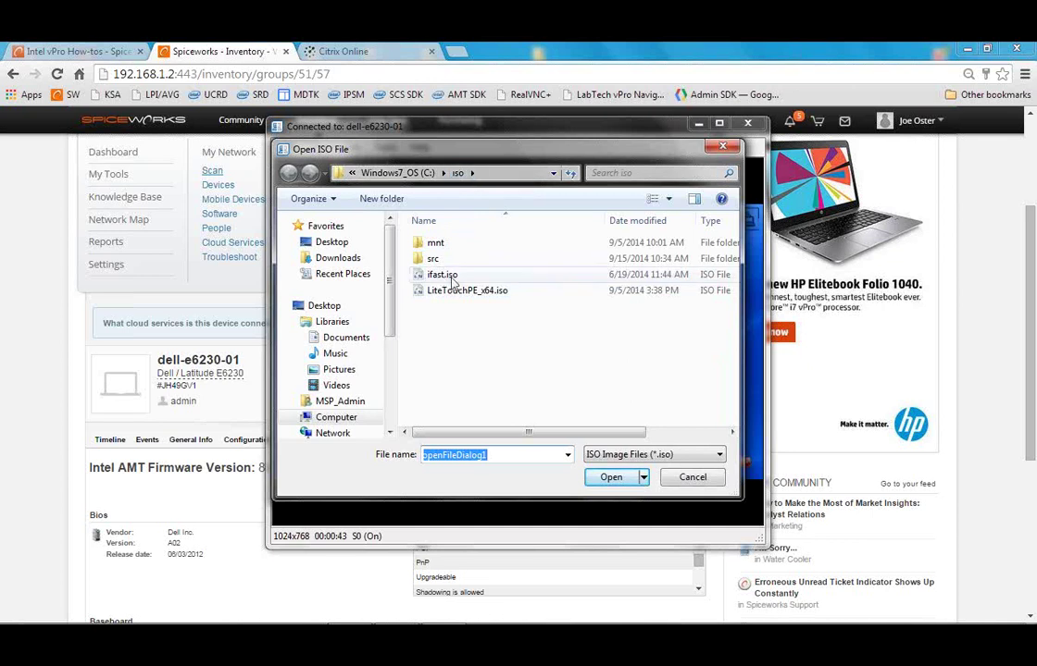
click(452, 278)
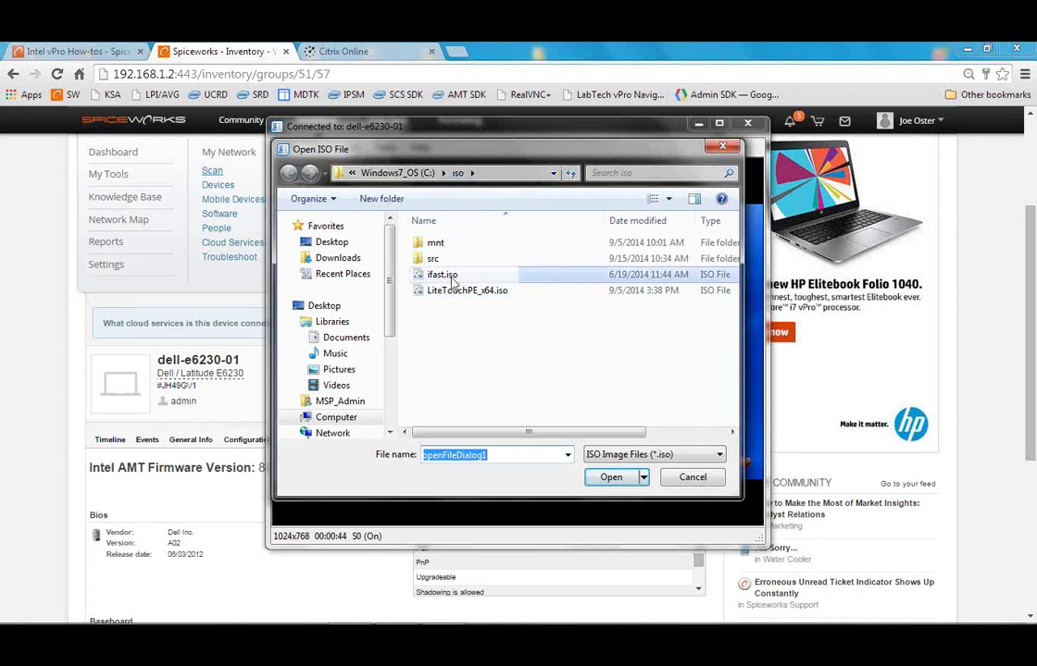
click(613, 480)
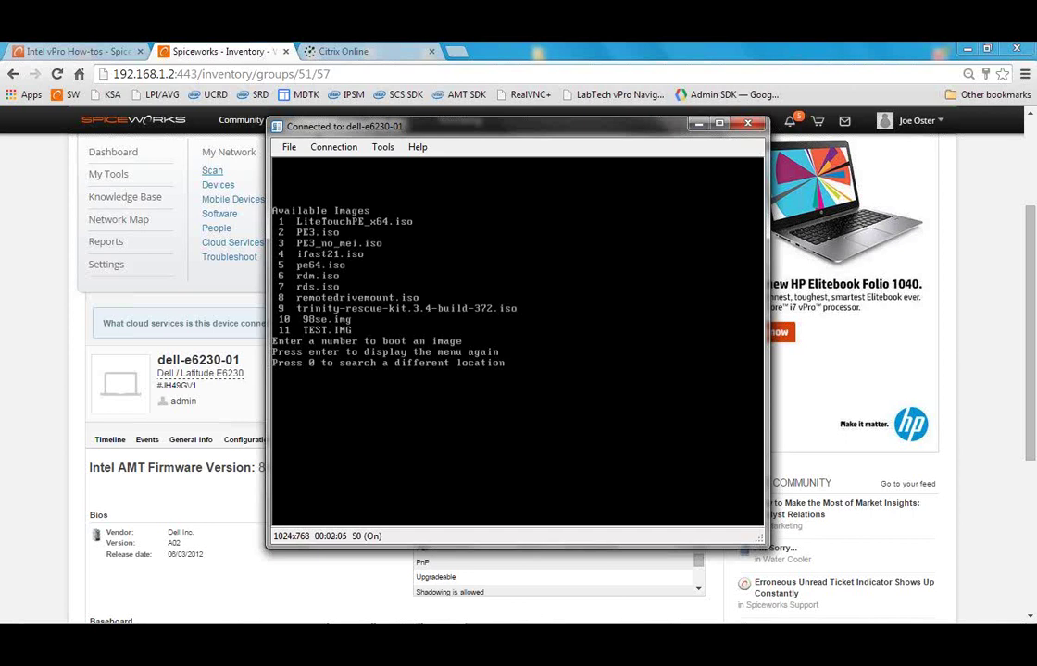
Step: Boot image 8, remotedrivemount.iso, from the available images, and run and stop a Remote Drive Mount session
text(8)
key(Return)
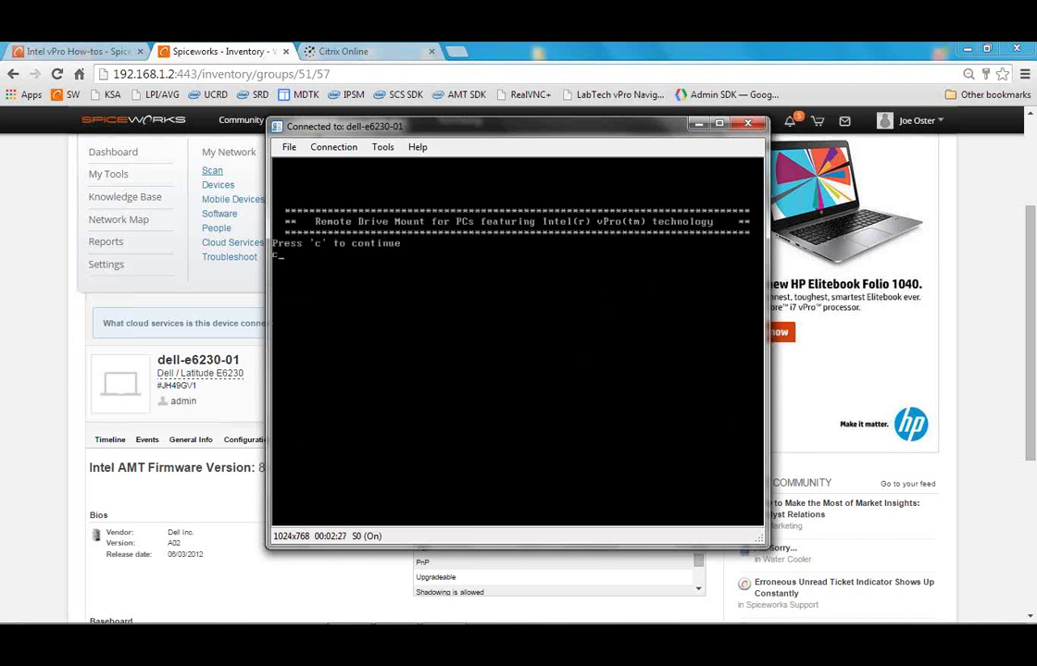
key(c)
key(Return)
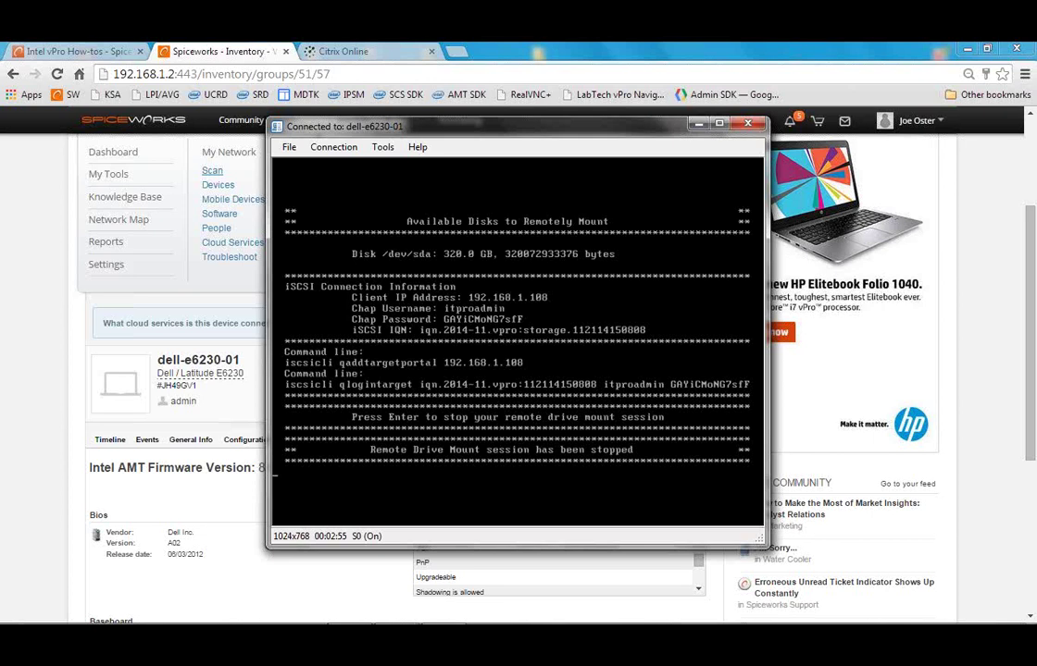
Step: Turn off the Enter BIOS Setup power option for dell-e6230-01 and end its IDER session
click(380, 148)
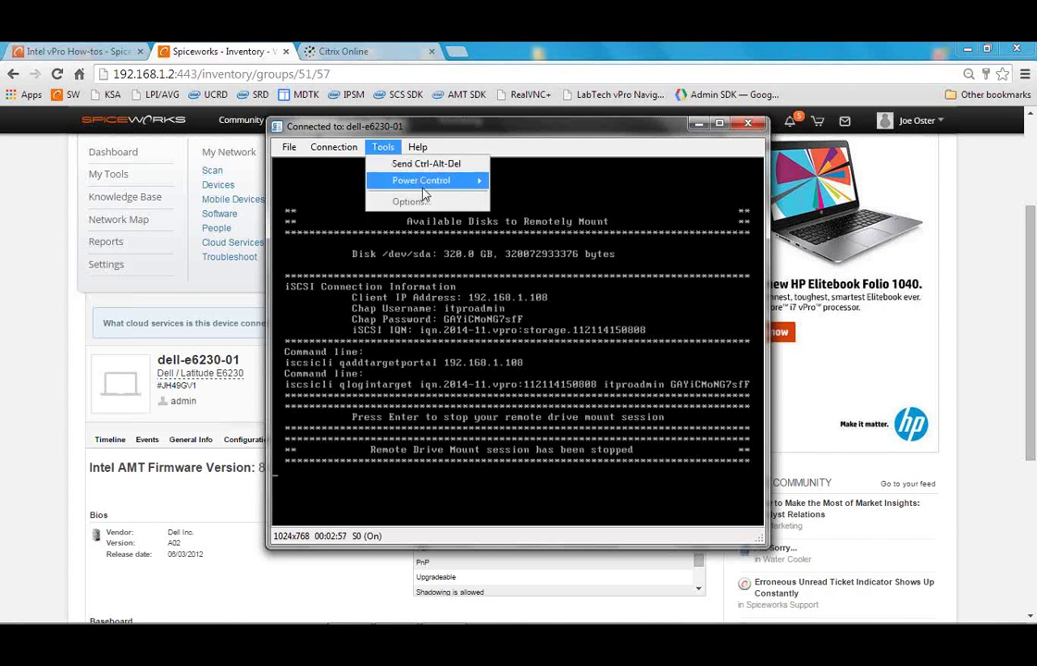
mouse_move(421, 181)
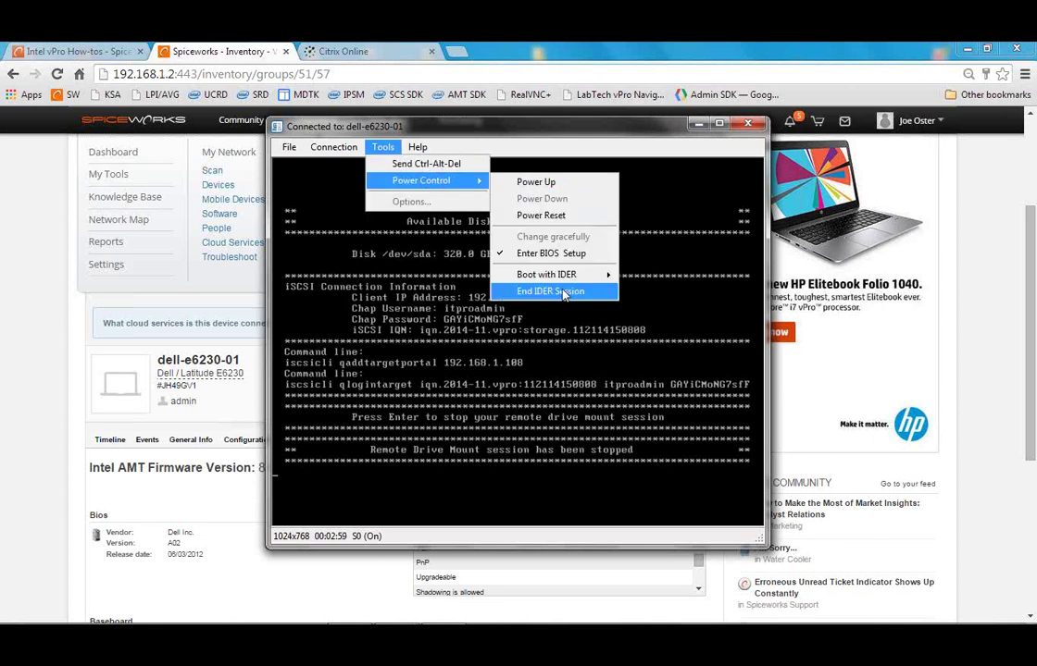
click(548, 254)
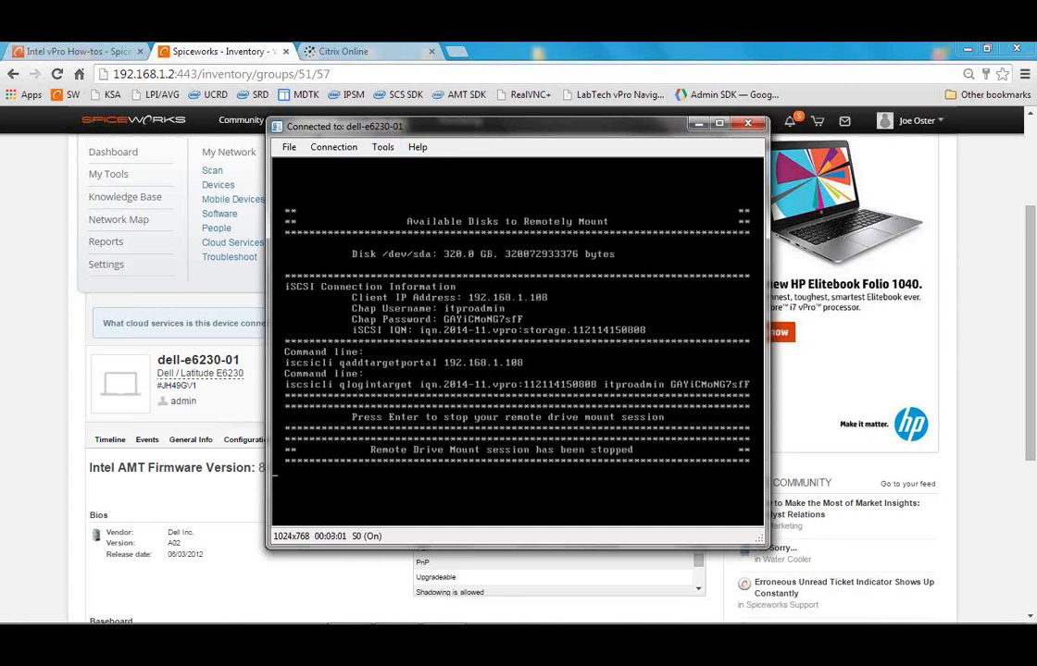
click(382, 147)
mouse_move(421, 180)
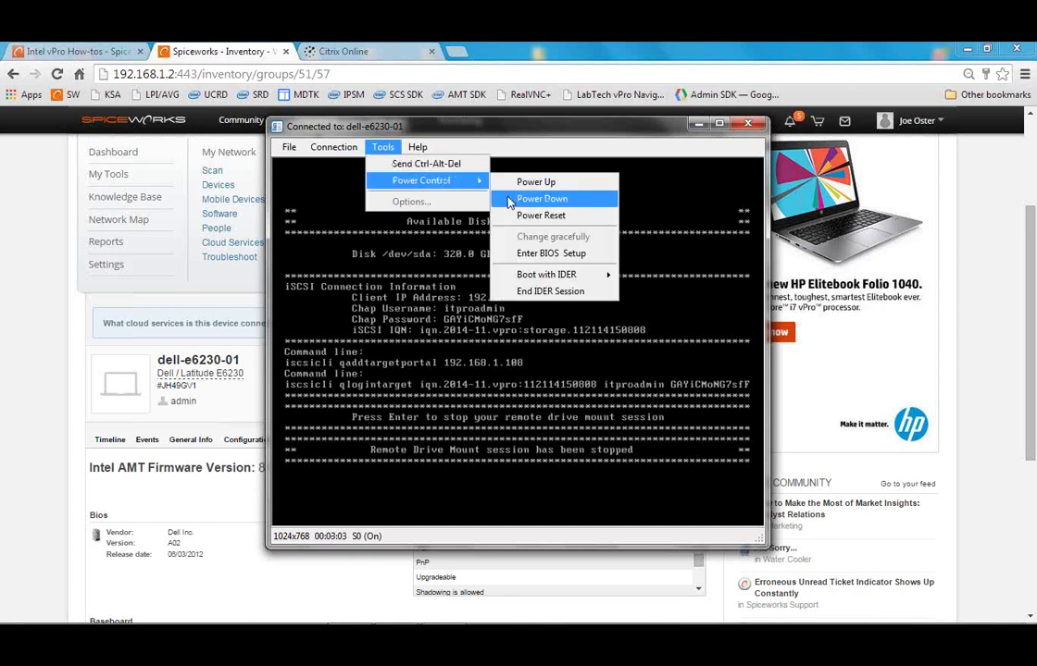
click(533, 296)
Step: Restart the remote machine dell-e6230-01 with a Power Reset
click(383, 148)
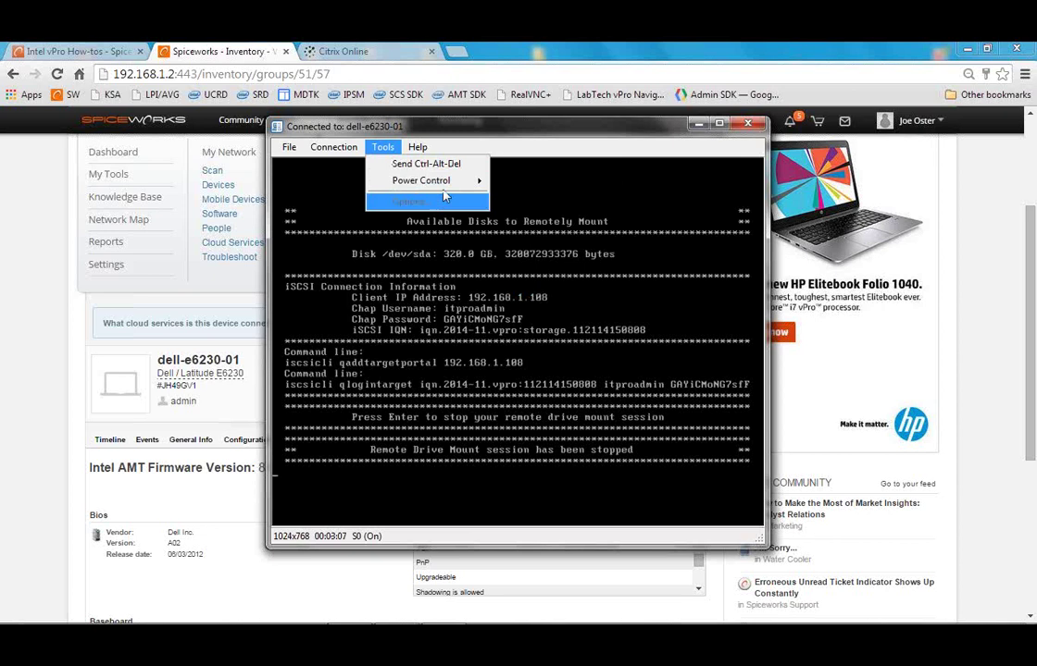
mouse_move(421, 180)
mouse_move(552, 277)
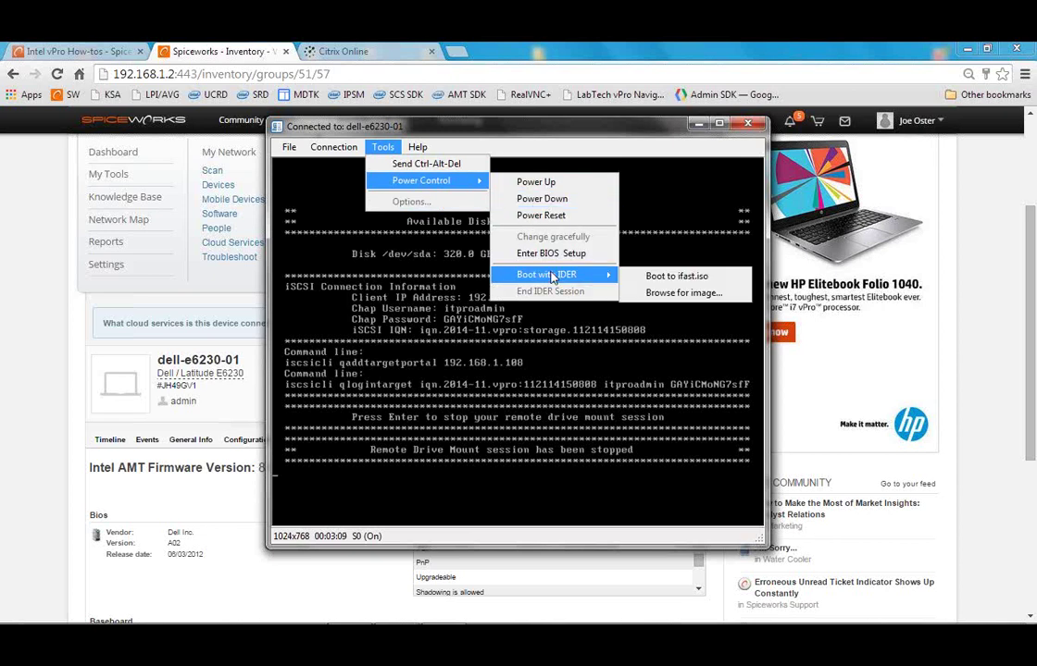
click(542, 216)
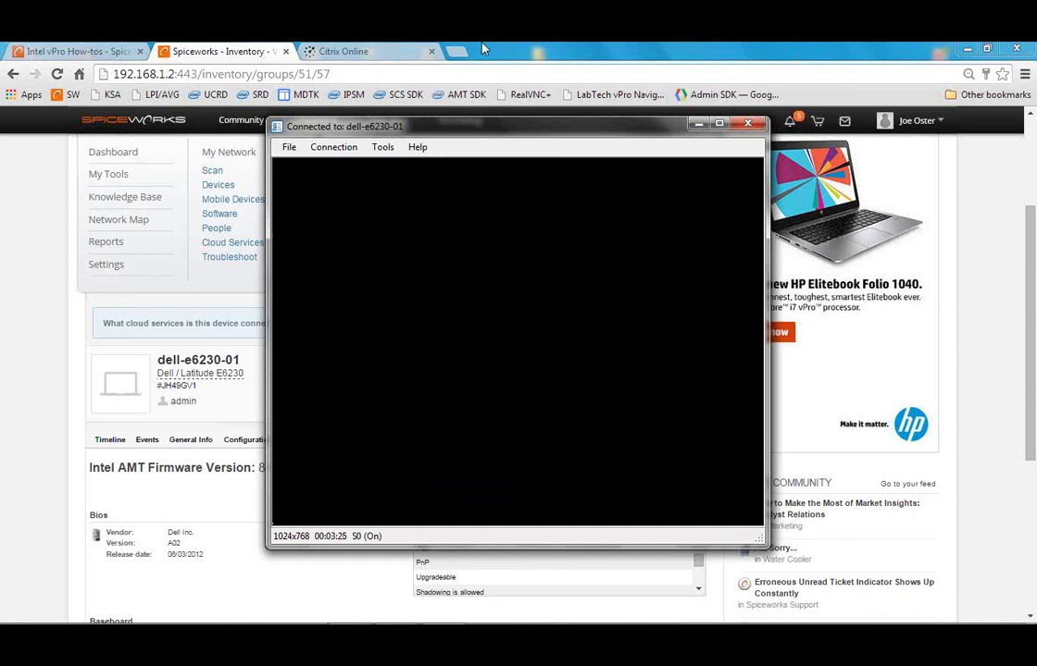
Step: Turn on the Enter BIOS Setup power option for the remote machine
click(382, 148)
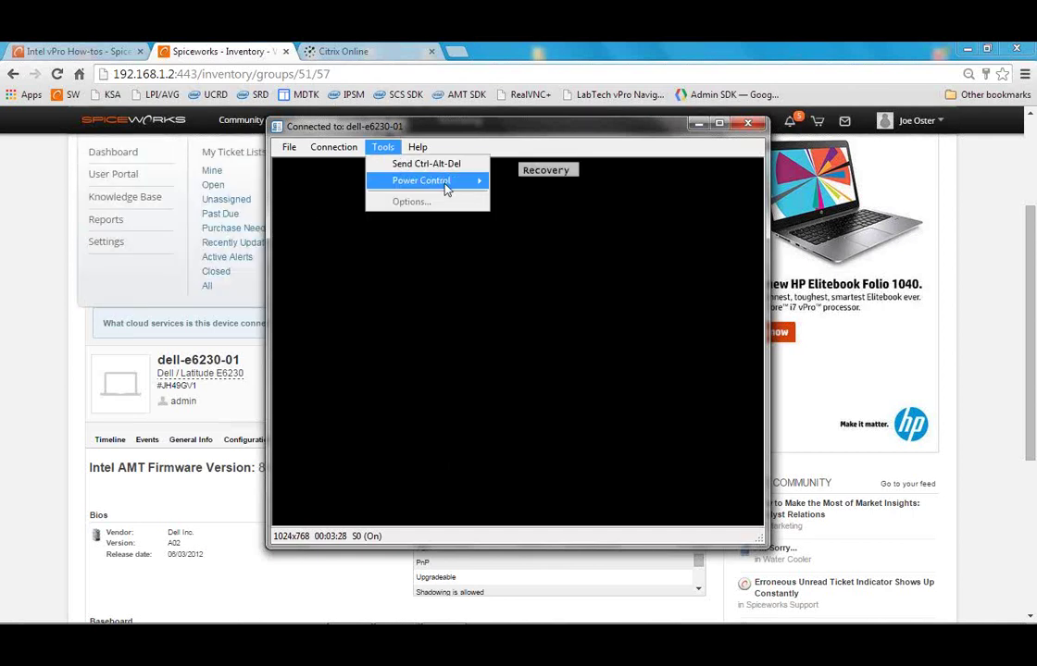
mouse_move(445, 185)
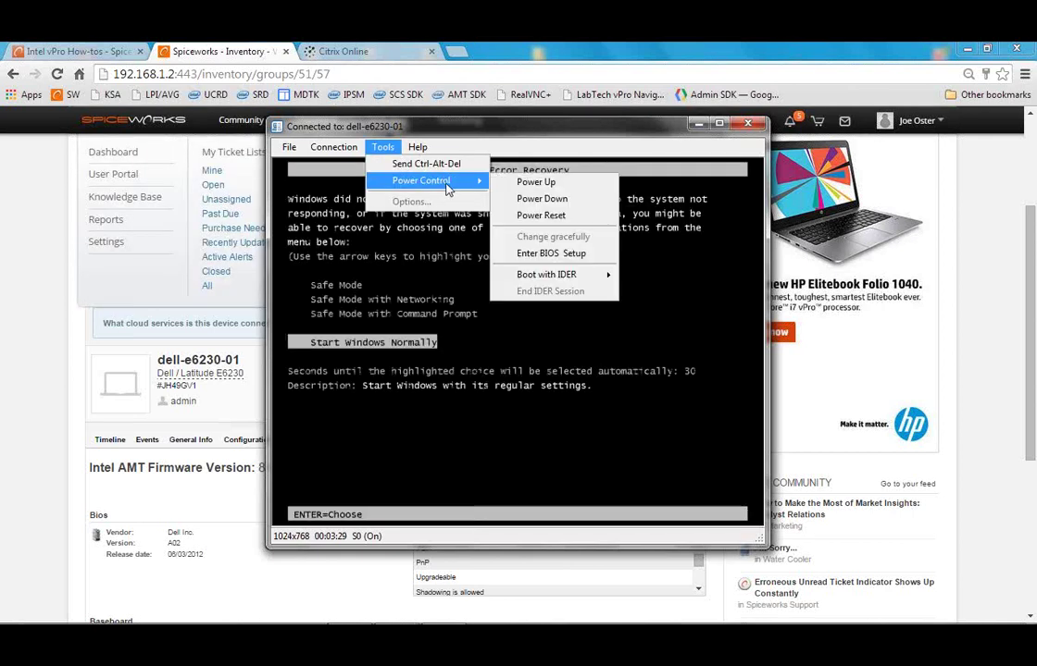
click(550, 253)
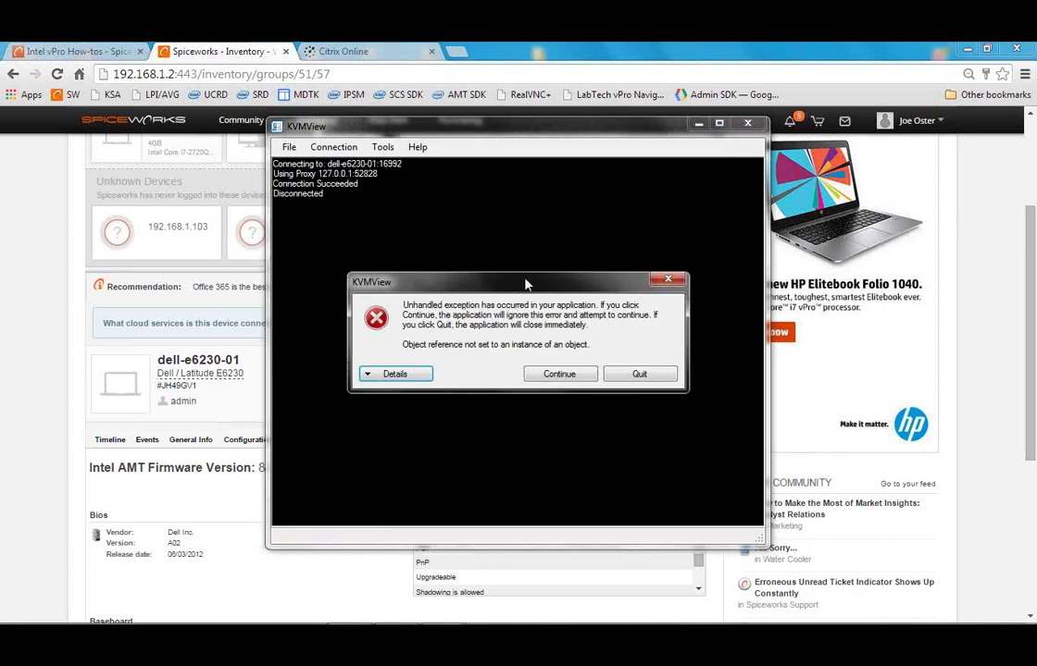
Step: Quit the KVMView application and switch to the PowerPoint slide show on the Spiceworks vPro Navigator
click(648, 376)
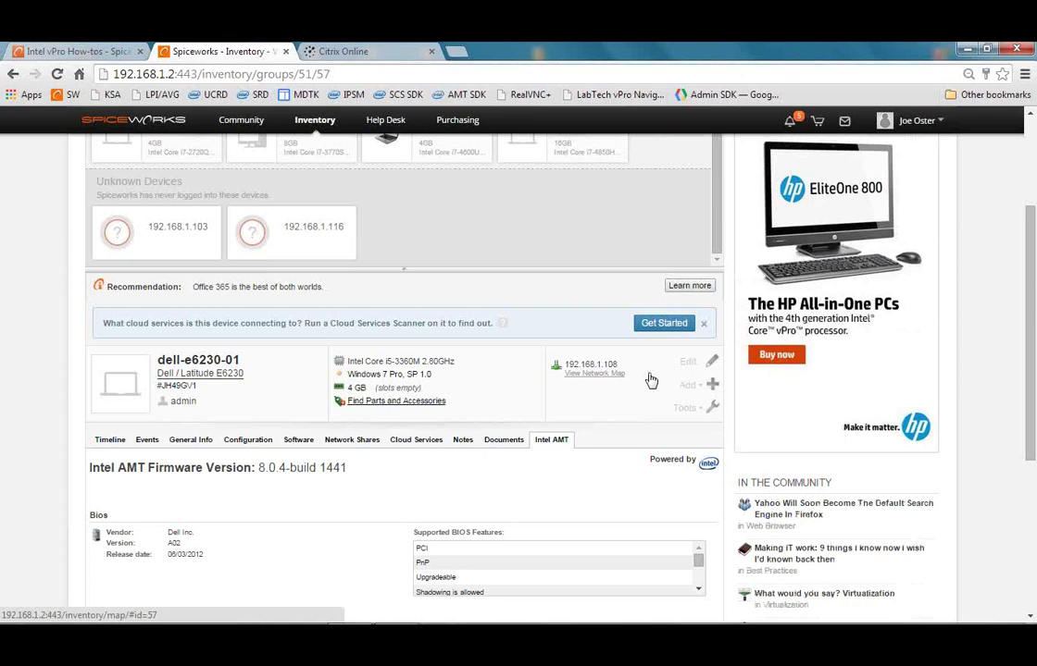
key(alt+Tab)
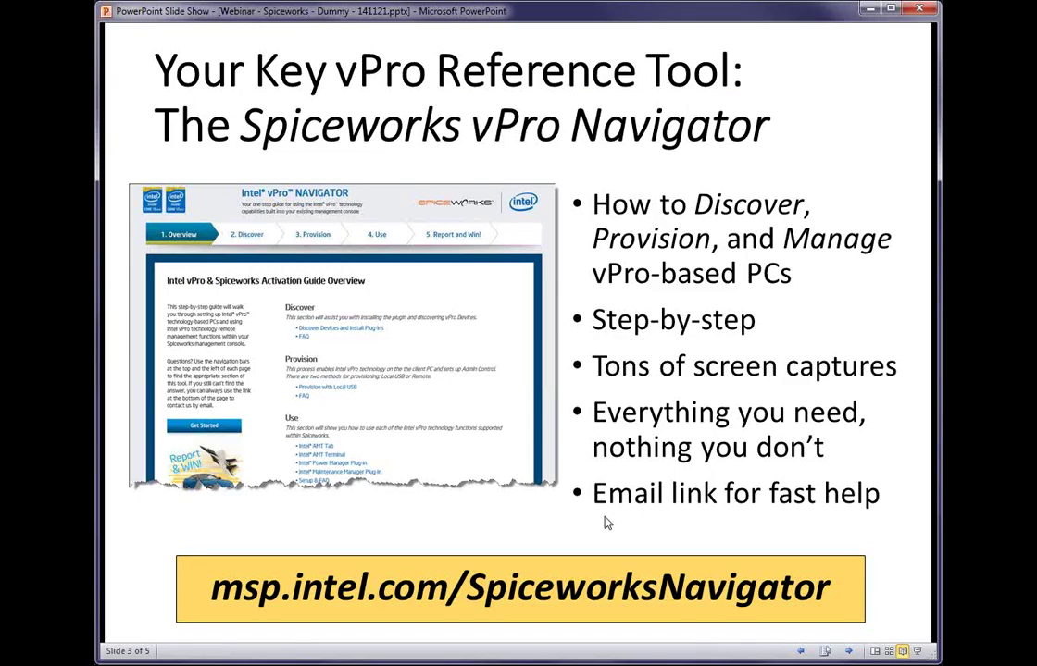